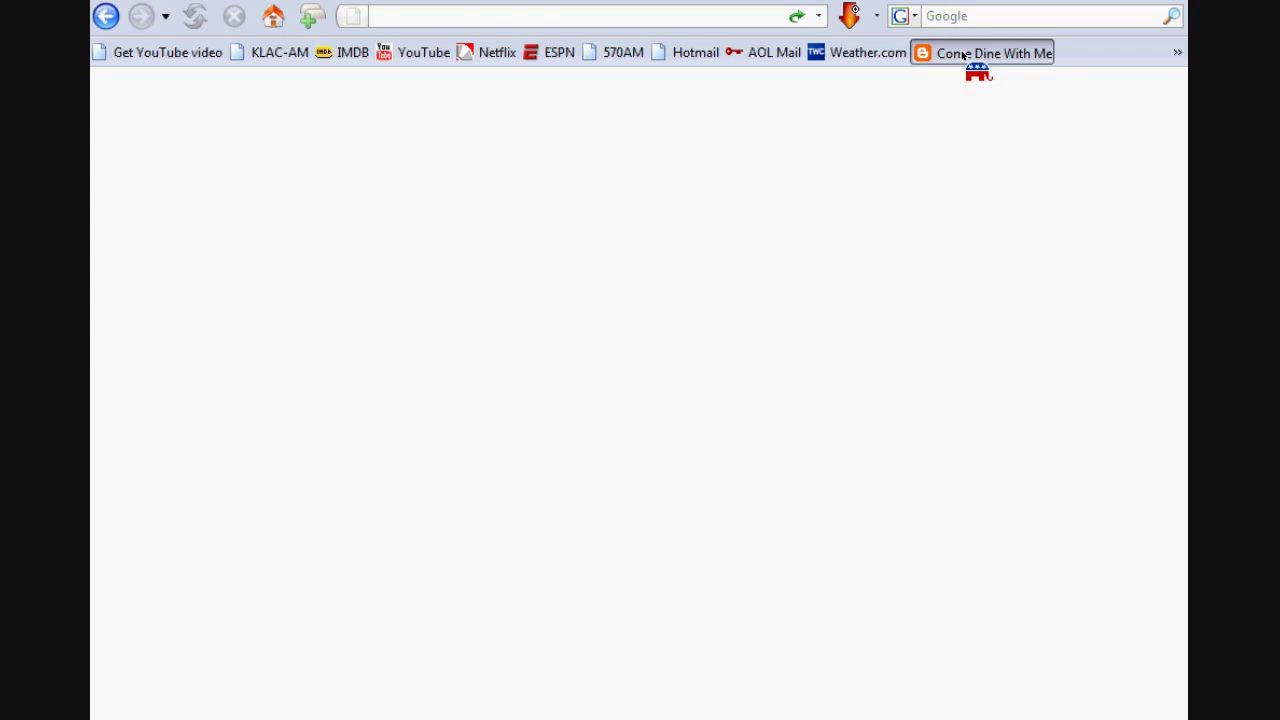
Step: Open the Come Dine With Me blog and look over its posts and sidebar gadgets
click(990, 52)
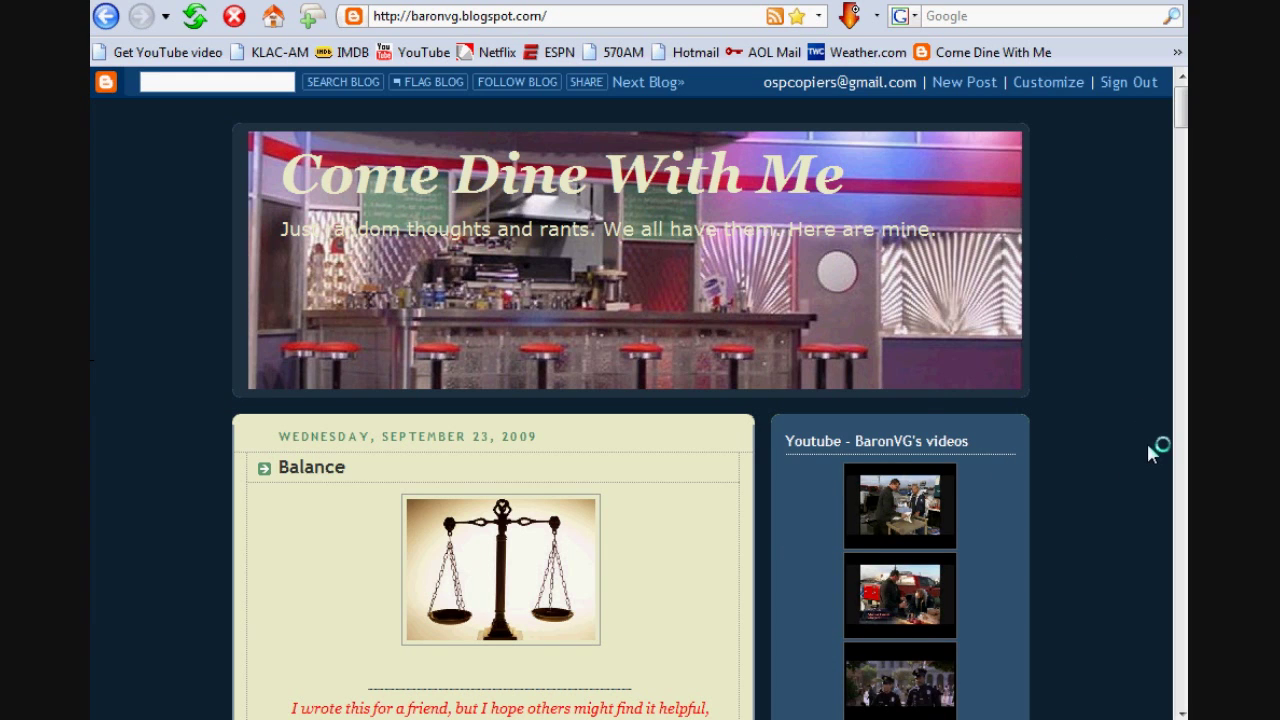
scroll(1146, 440, down, 5)
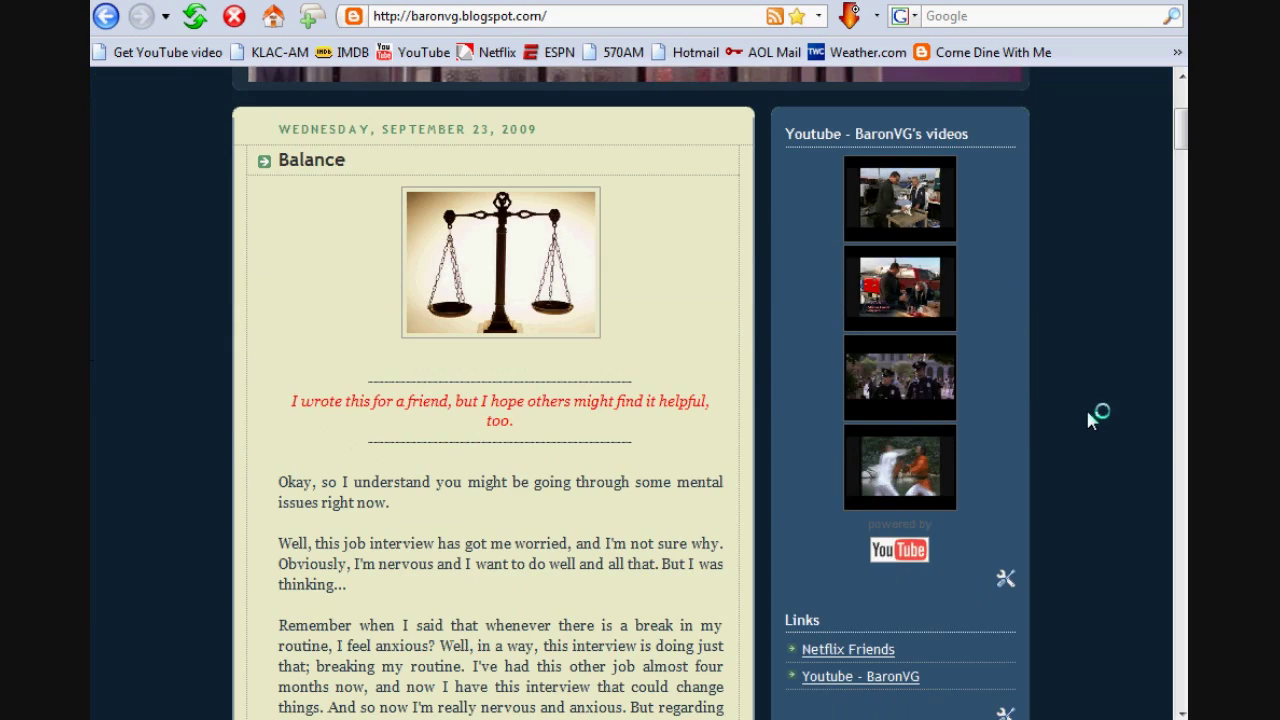
scroll(1088, 415, up, 2)
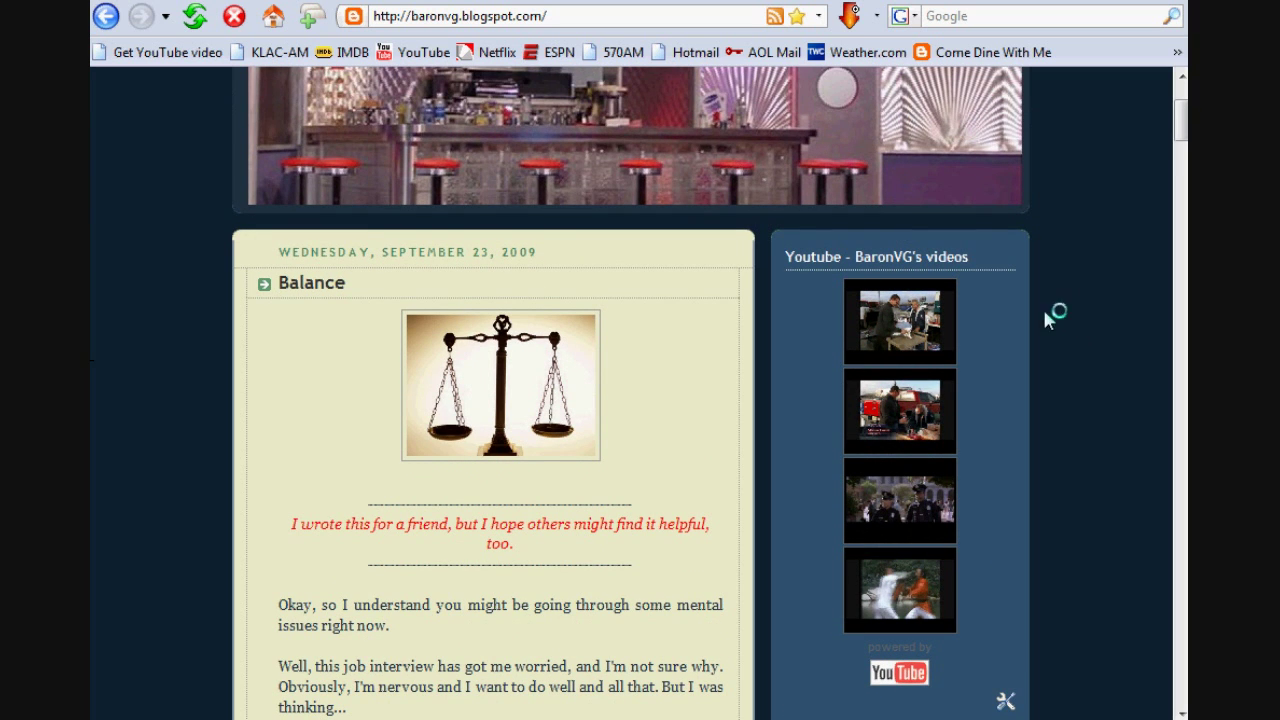
scroll(1078, 396, down, 5)
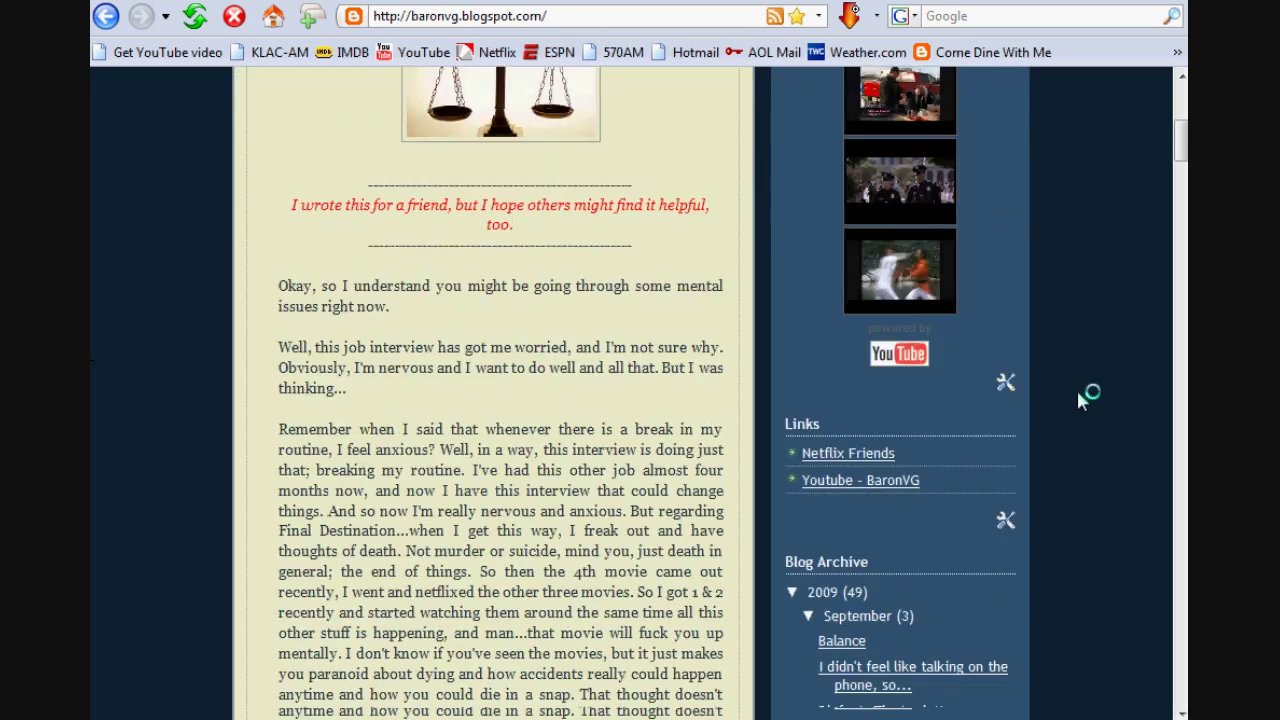
scroll(1076, 387, down, 2)
scroll(1076, 420, down, 5)
scroll(1068, 487, up, 8)
scroll(1070, 485, up, 7)
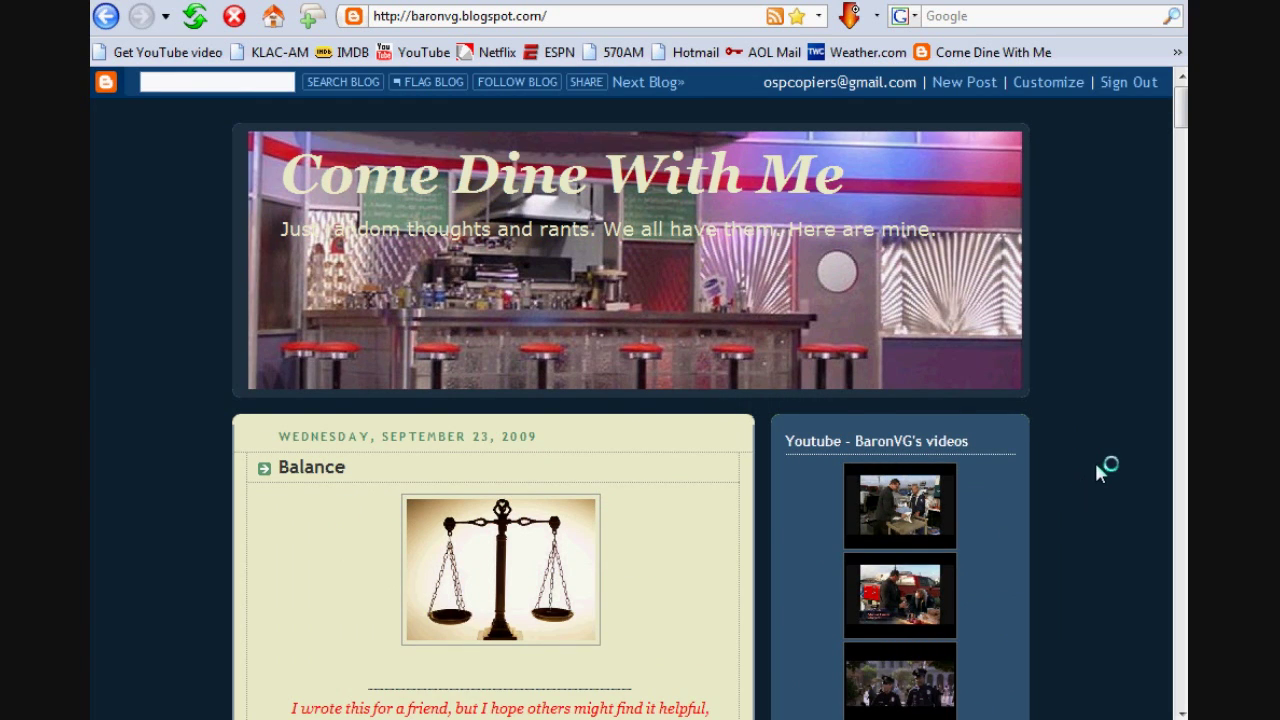
scroll(1094, 459, down, 3)
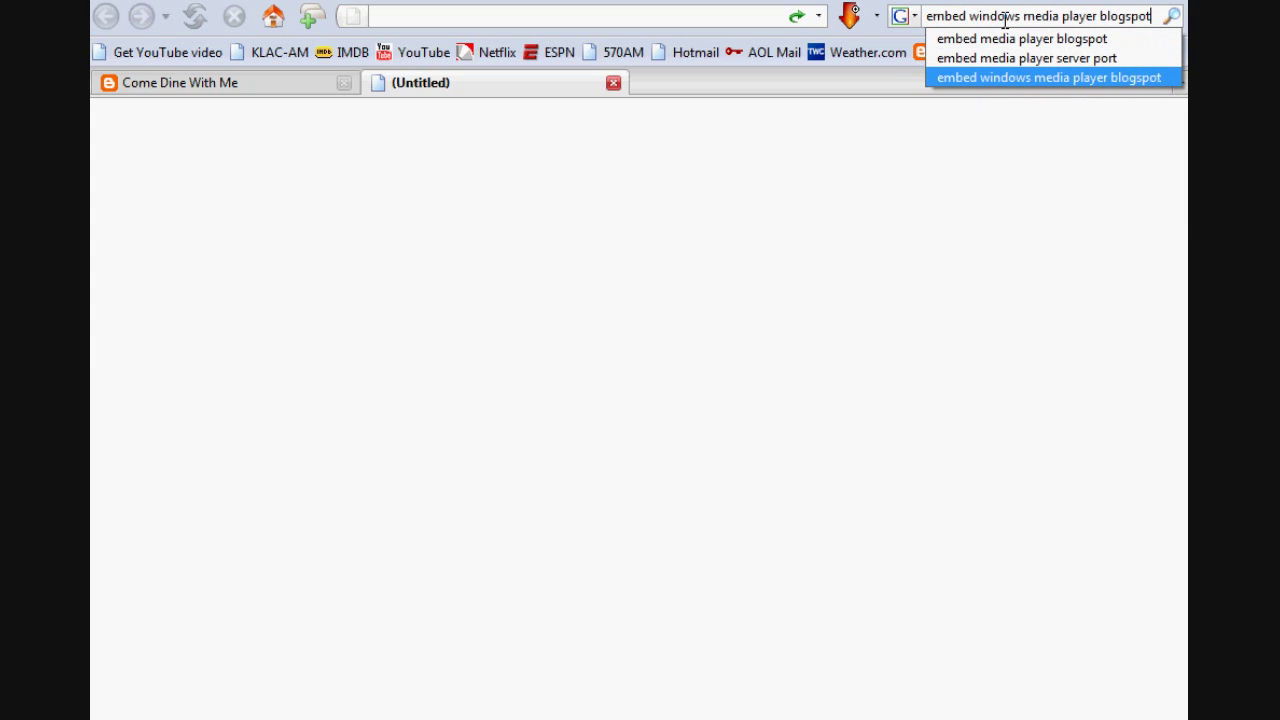
Step: Search Google for "embed windows media player blogspot" and check the Brad's Blog result before returning to the results
key(Return)
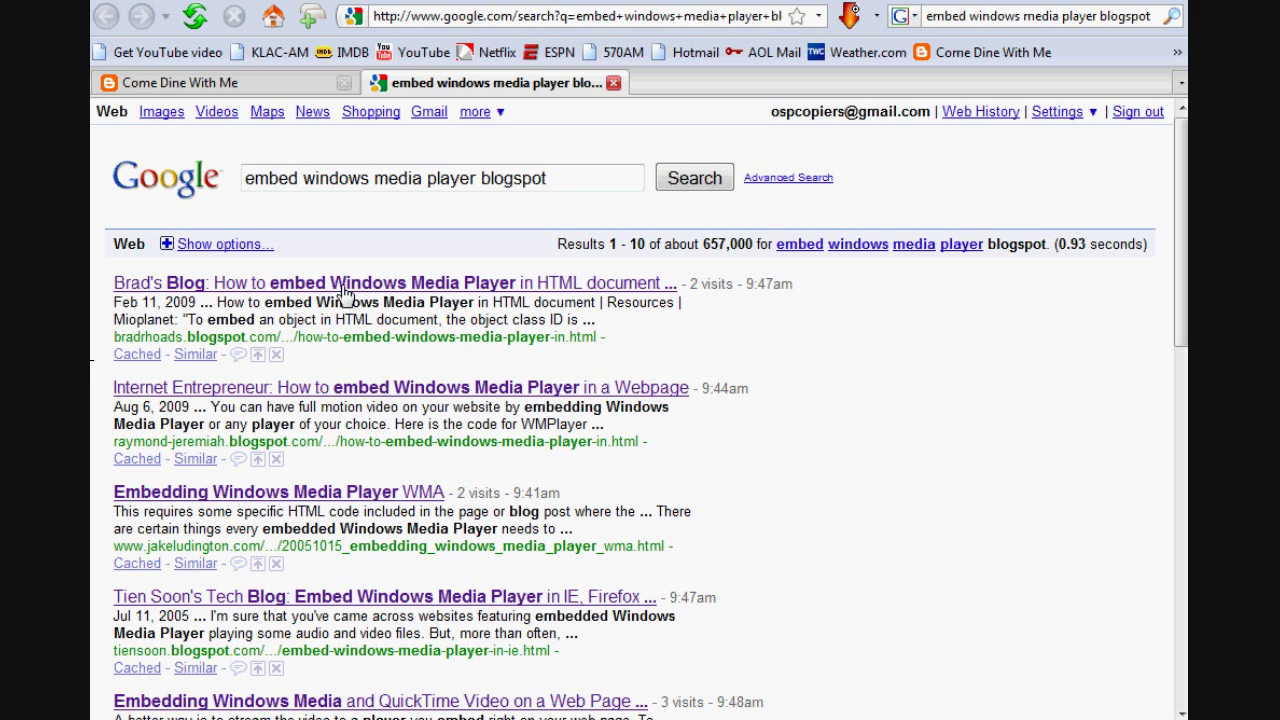
click(344, 289)
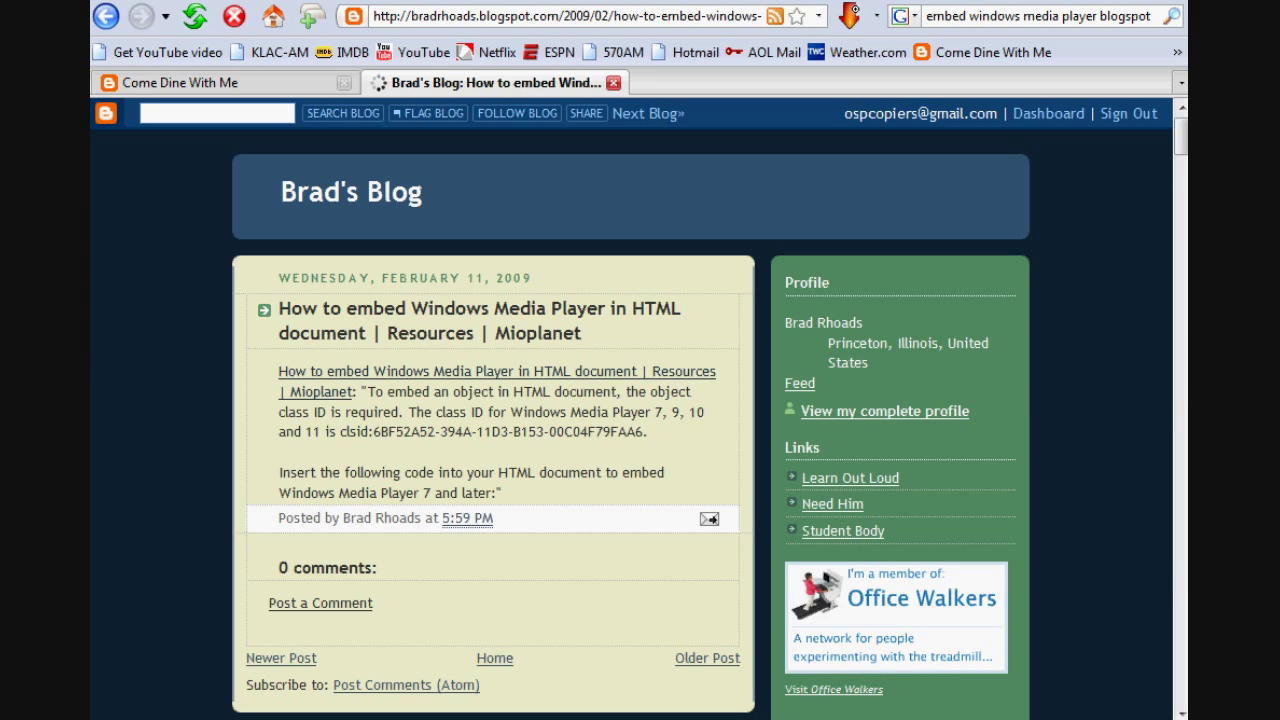
key(alt+Left)
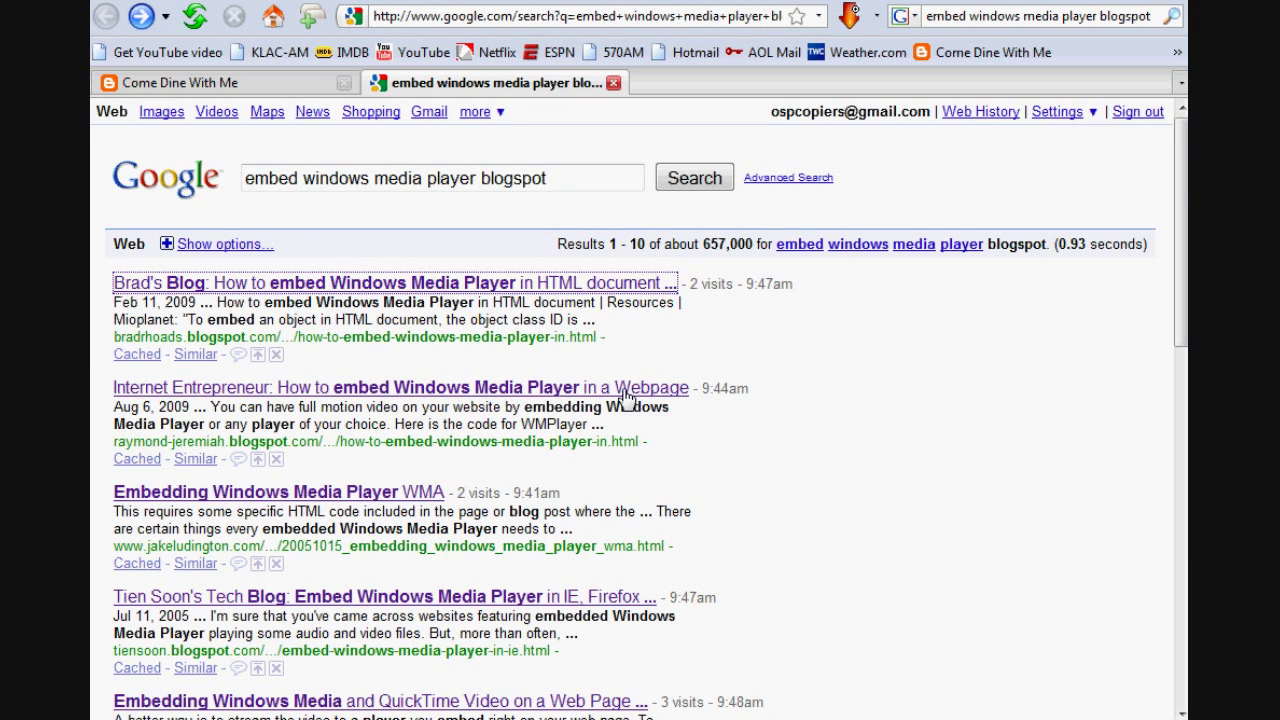
Step: Open the search result "How To Embed Windows Media Player to blogger" from Blogger Tips And Tricks
scroll(626, 398, down, 2)
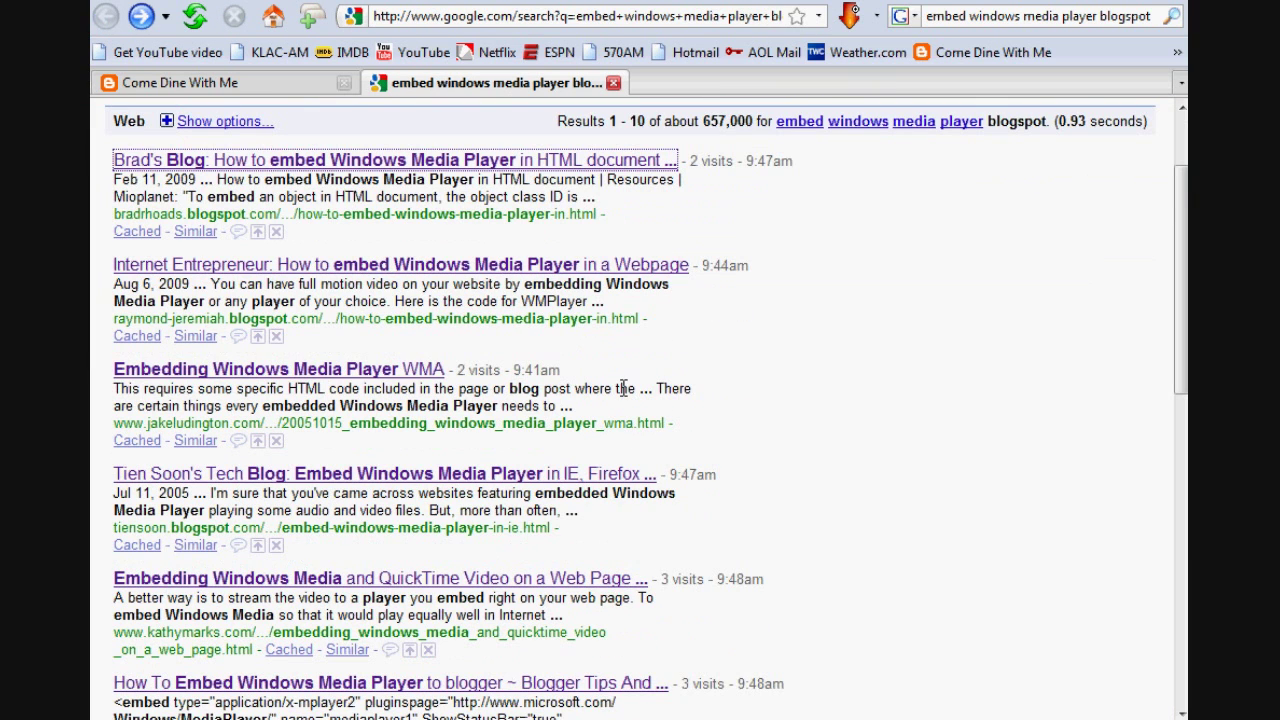
scroll(624, 388, down, 2)
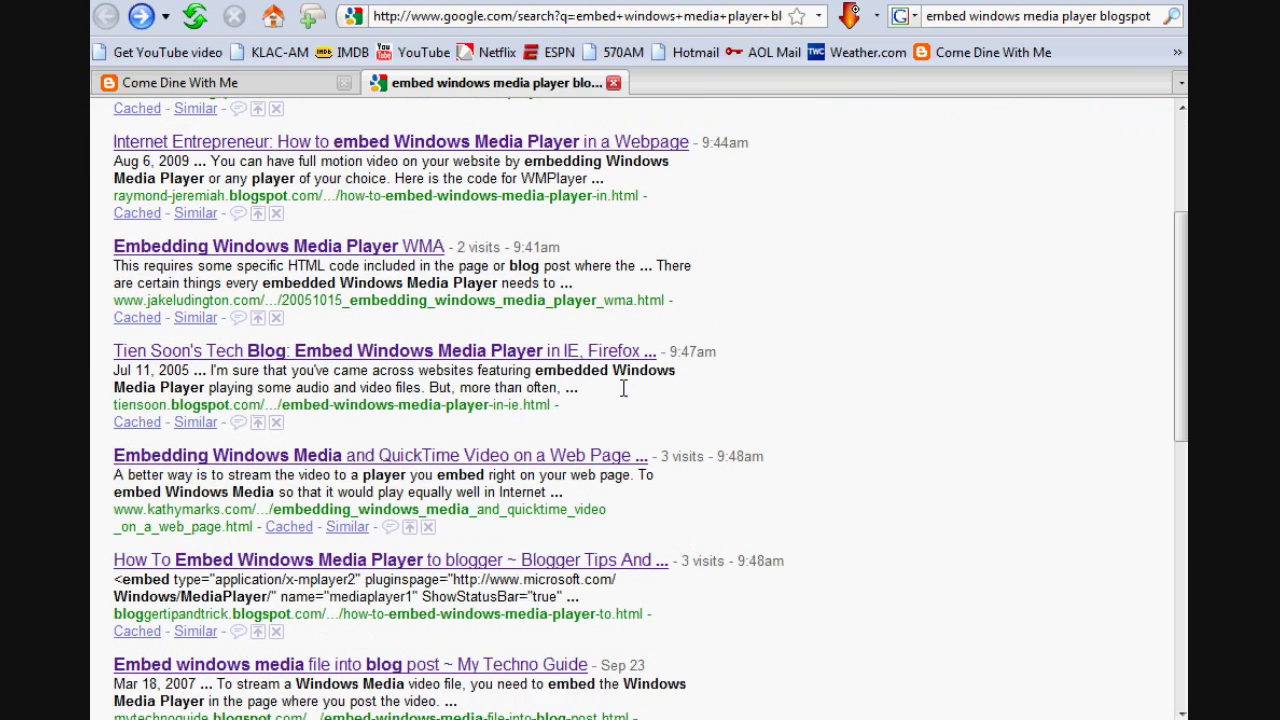
click(363, 566)
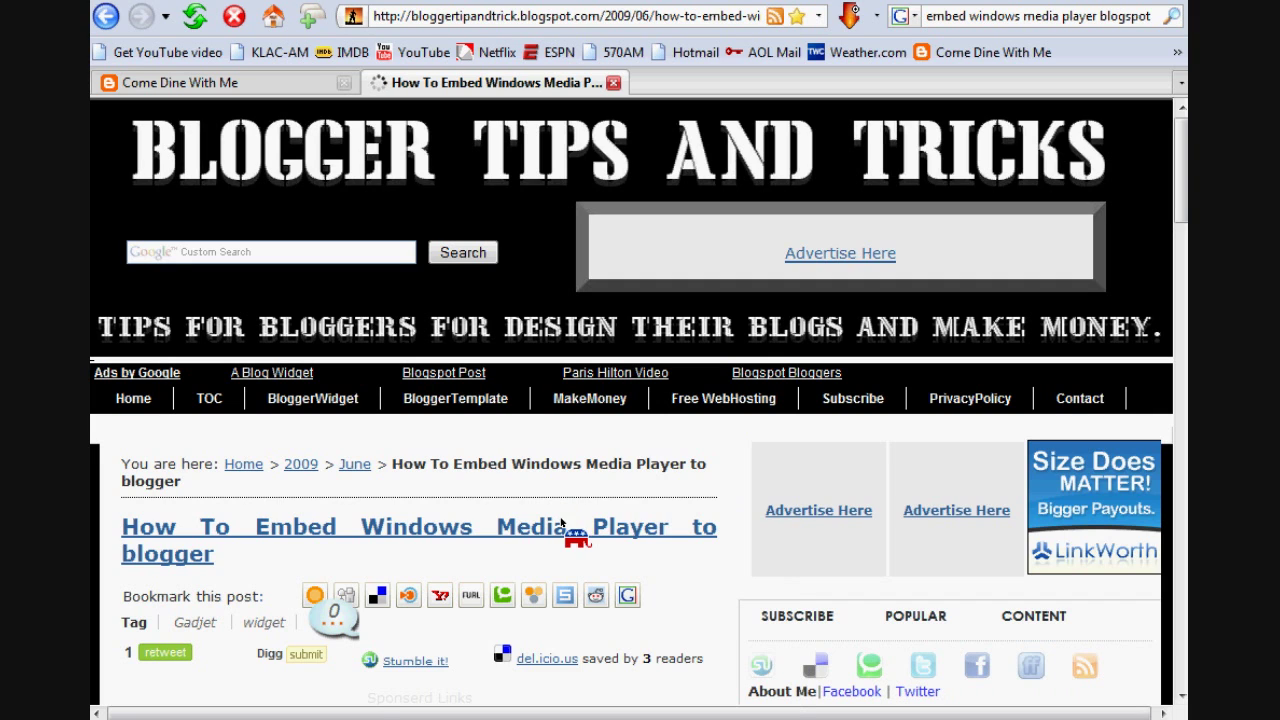
Step: Find the Windows Media Player embed code in the article and copy the whole snippet
scroll(725, 590, down, 1)
scroll(725, 590, down, 2)
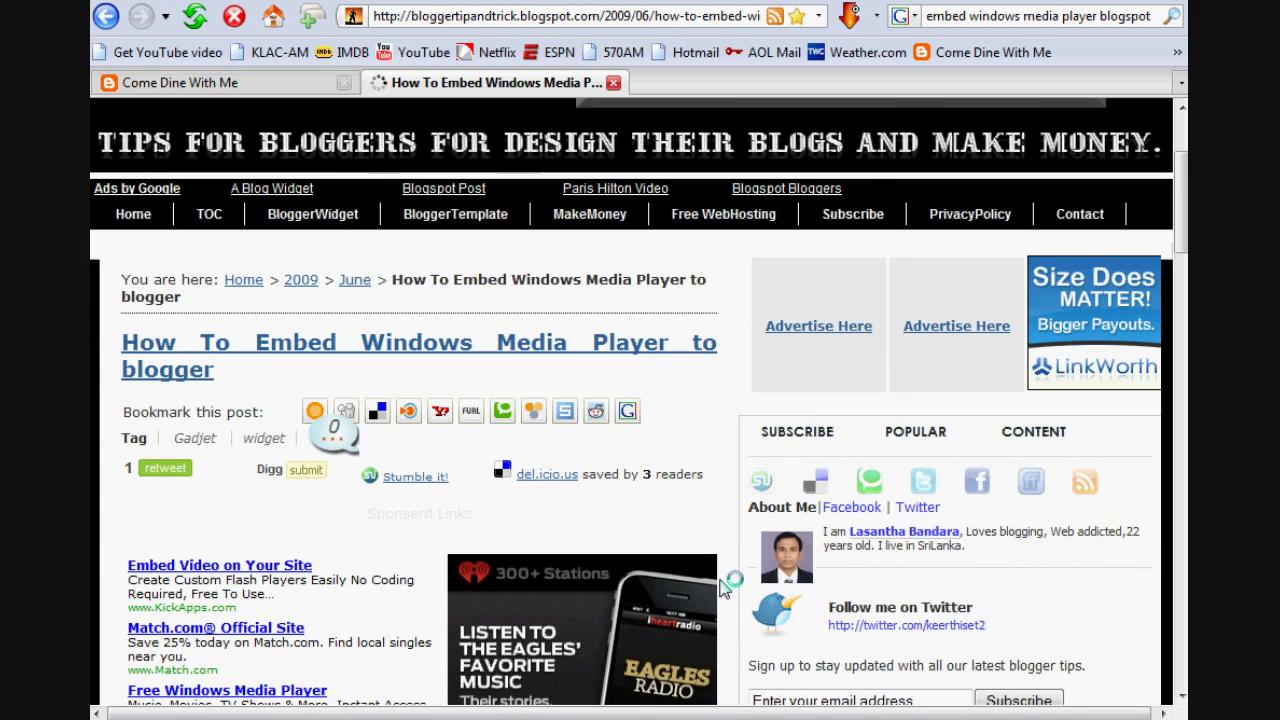
scroll(721, 584, down, 9)
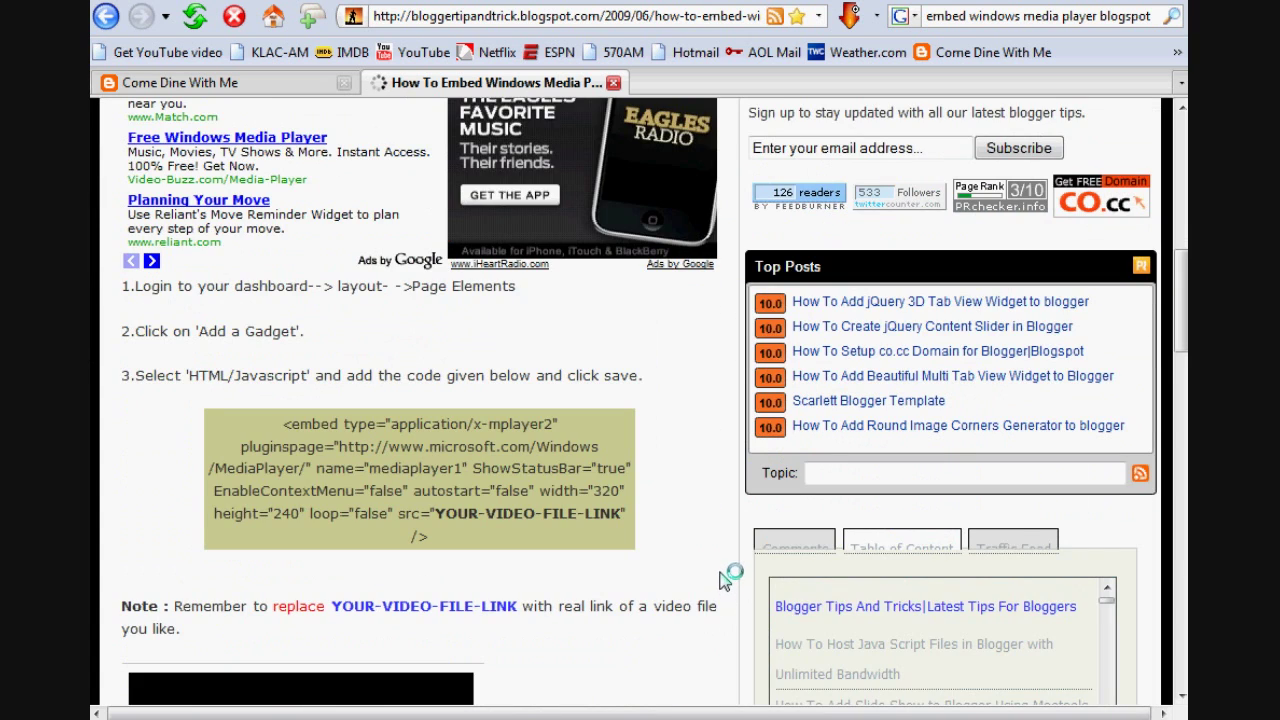
scroll(722, 570, down, 4)
scroll(470, 295, up, 2)
scroll(464, 291, up, 1)
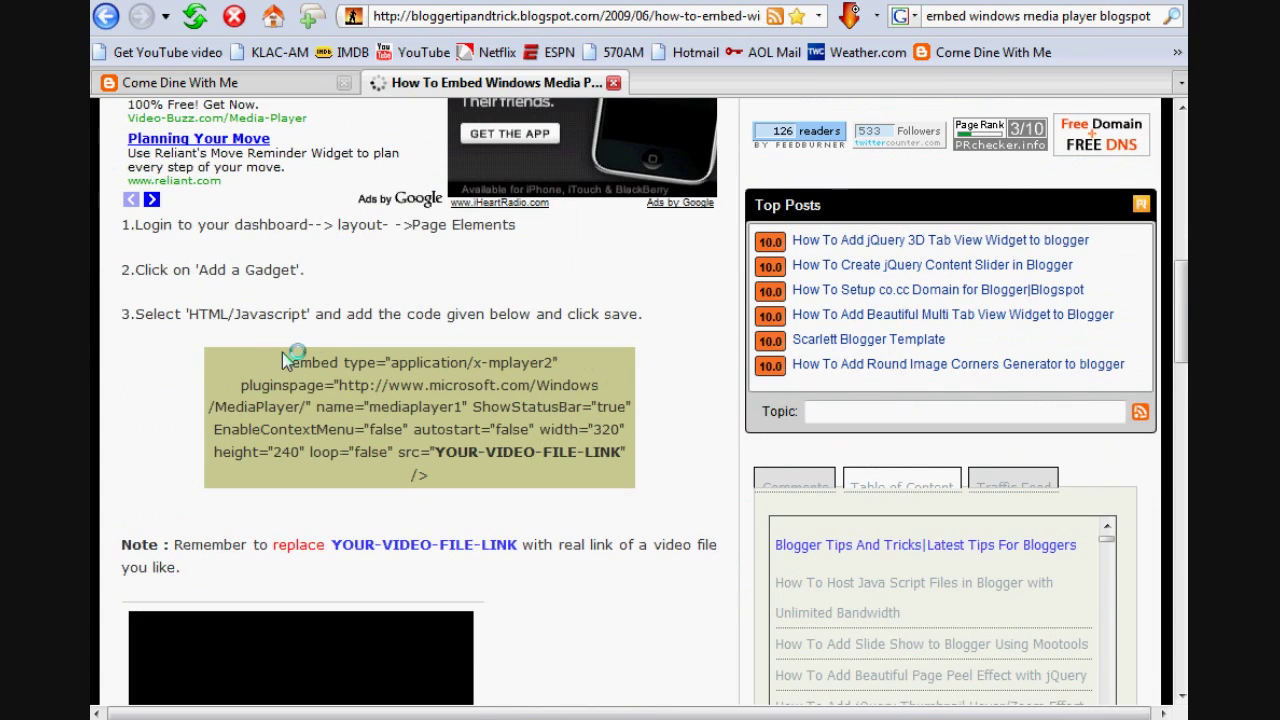
drag(280, 360, 519, 482)
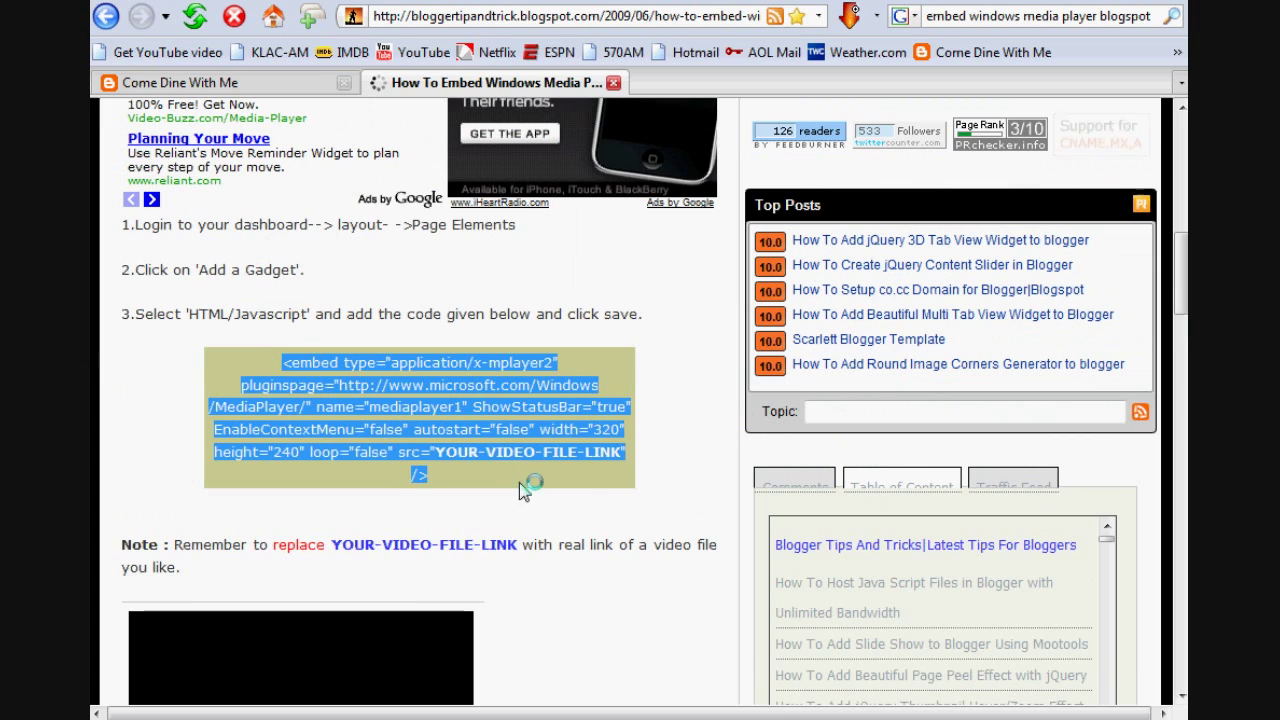
right_click(479, 368)
click(522, 384)
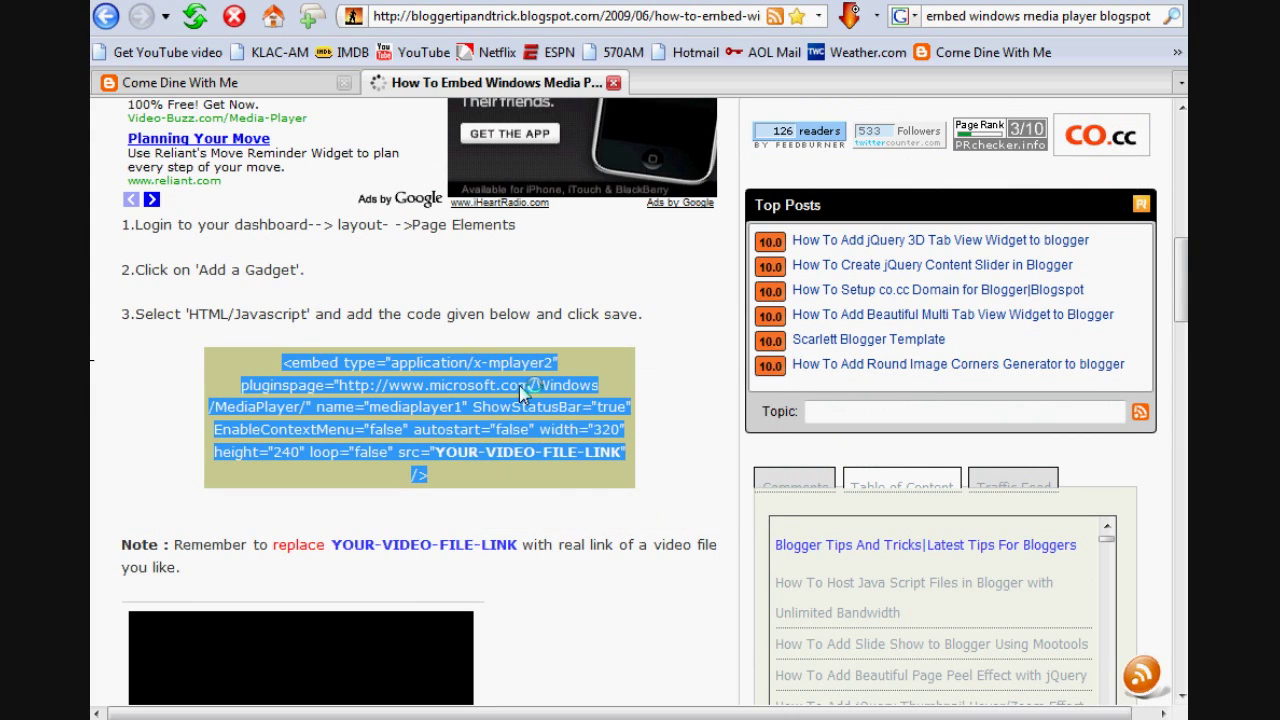
click(687, 460)
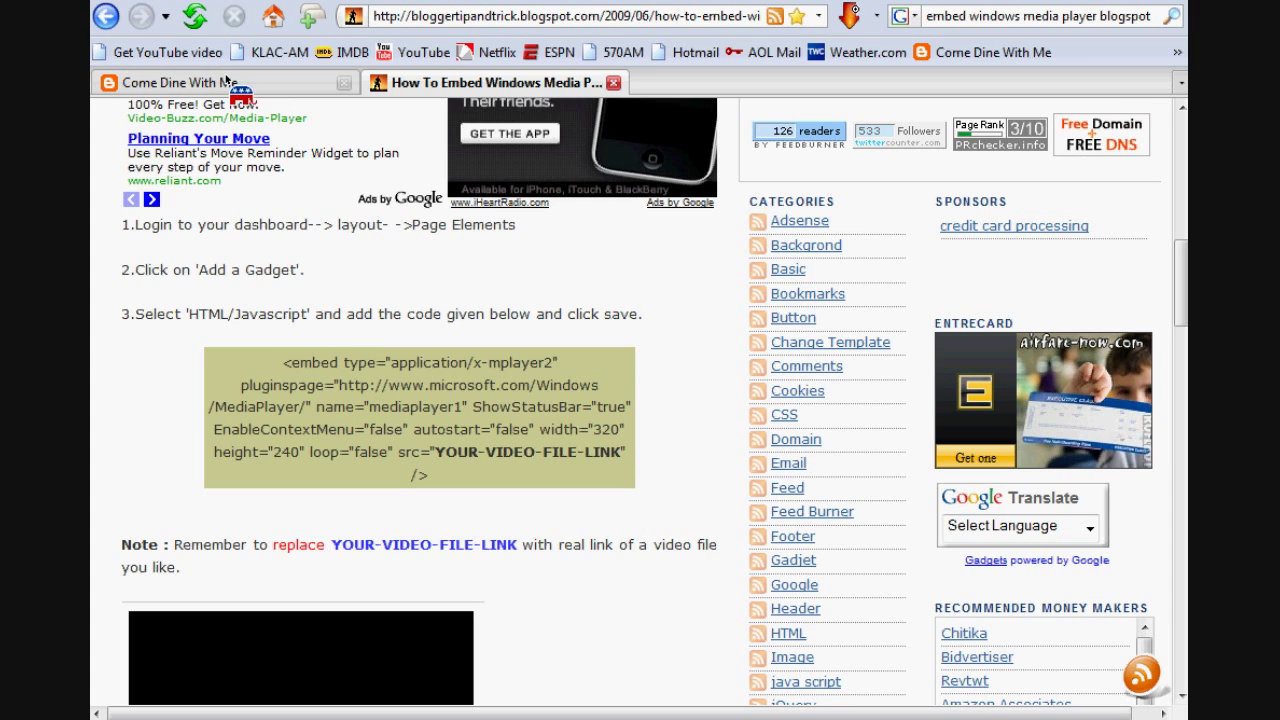
Step: Return to the Come Dine With Me blog and open its layout page for arranging page elements
click(226, 82)
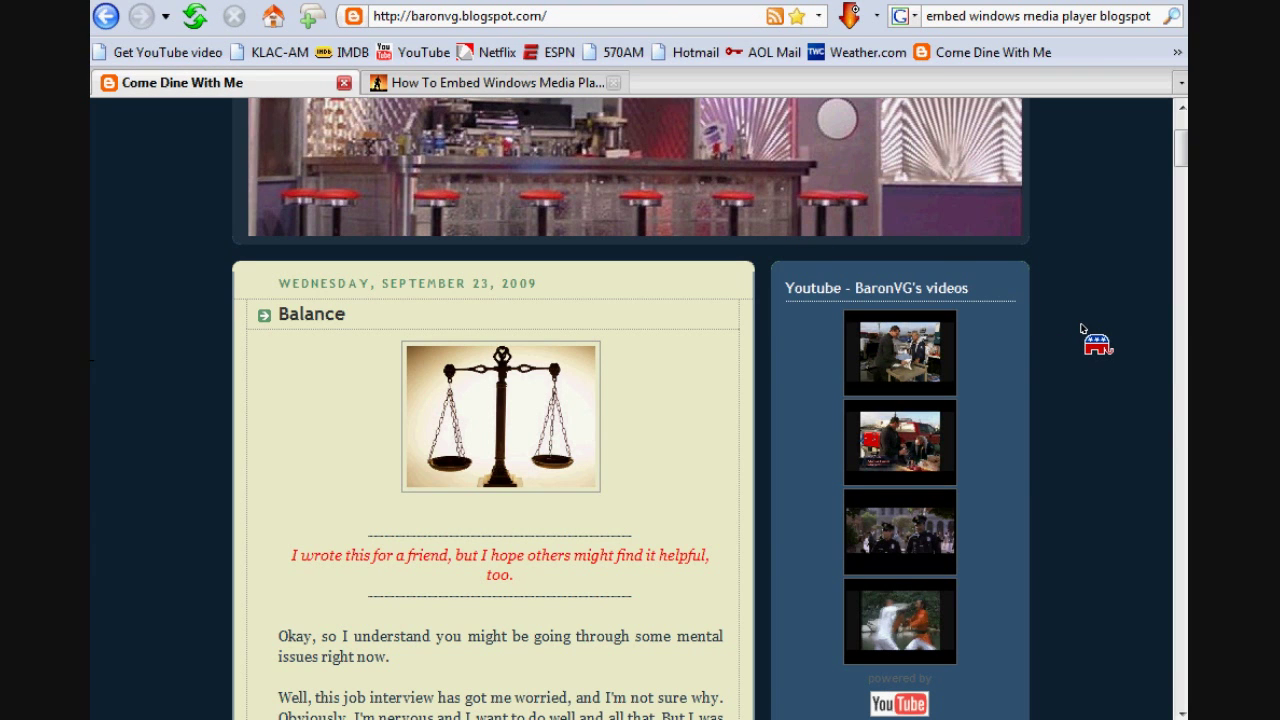
scroll(1080, 330, up, 3)
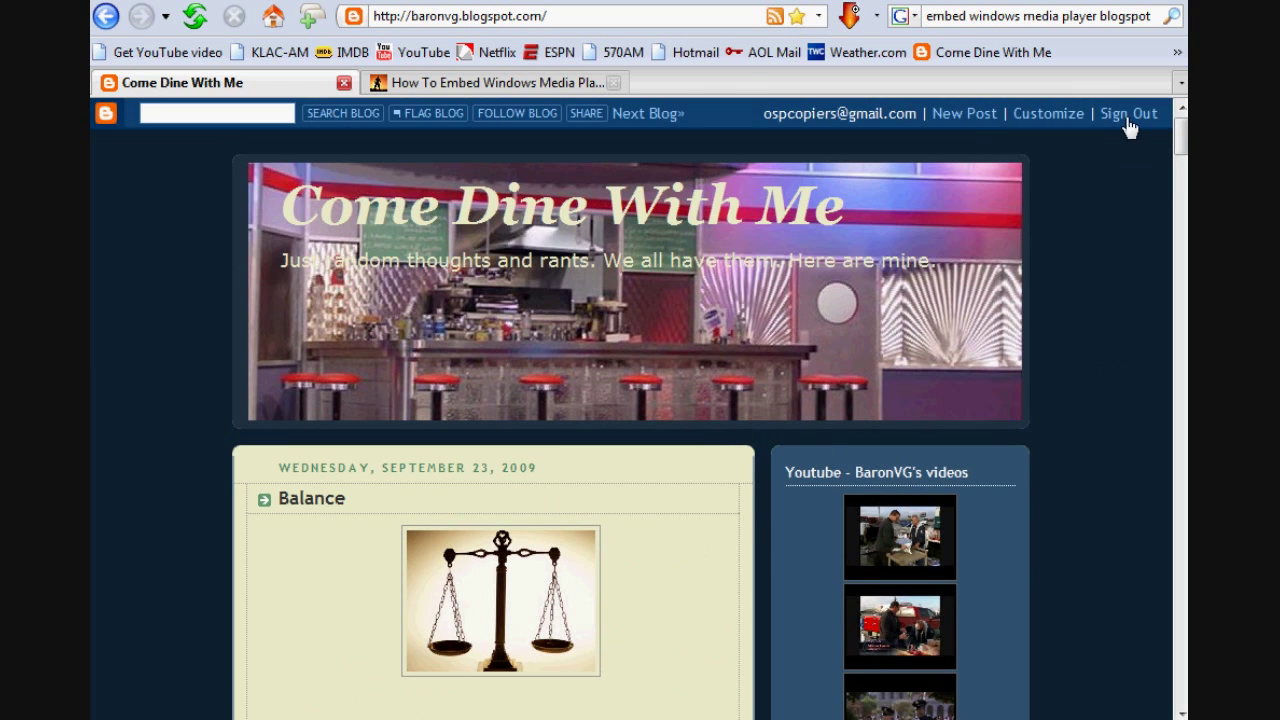
scroll(988, 240, down, 4)
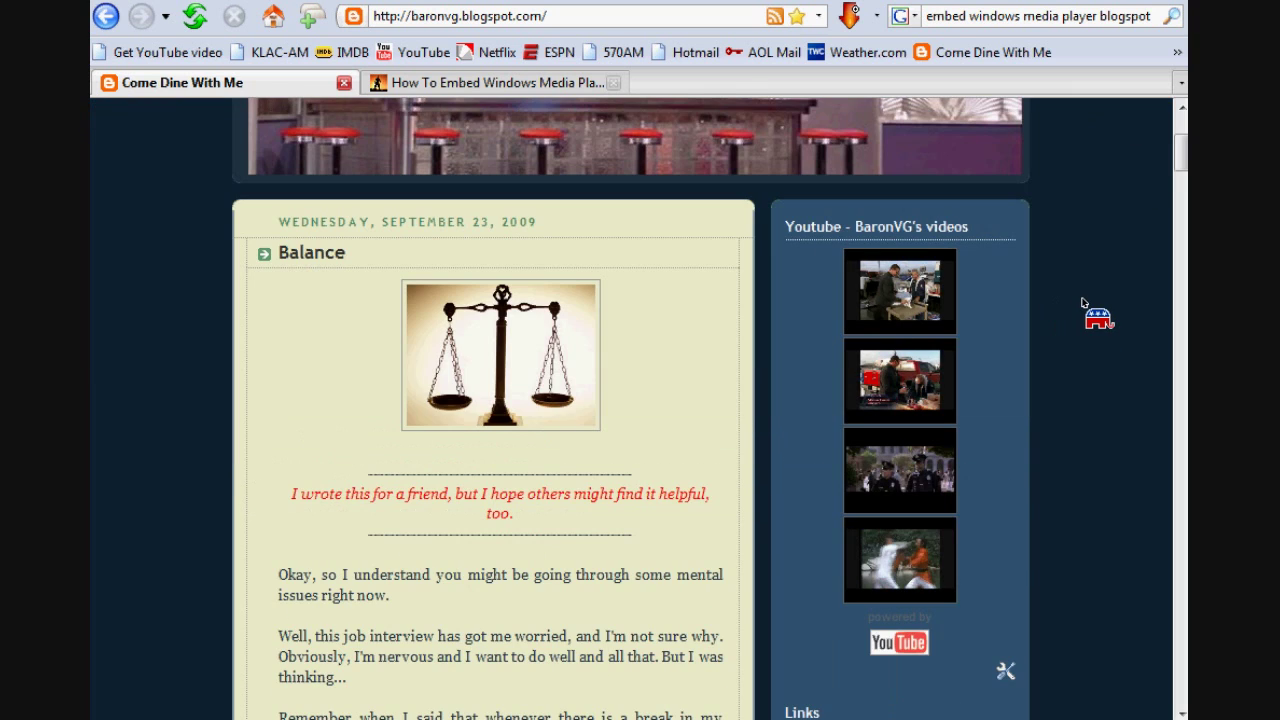
scroll(1082, 303, up, 4)
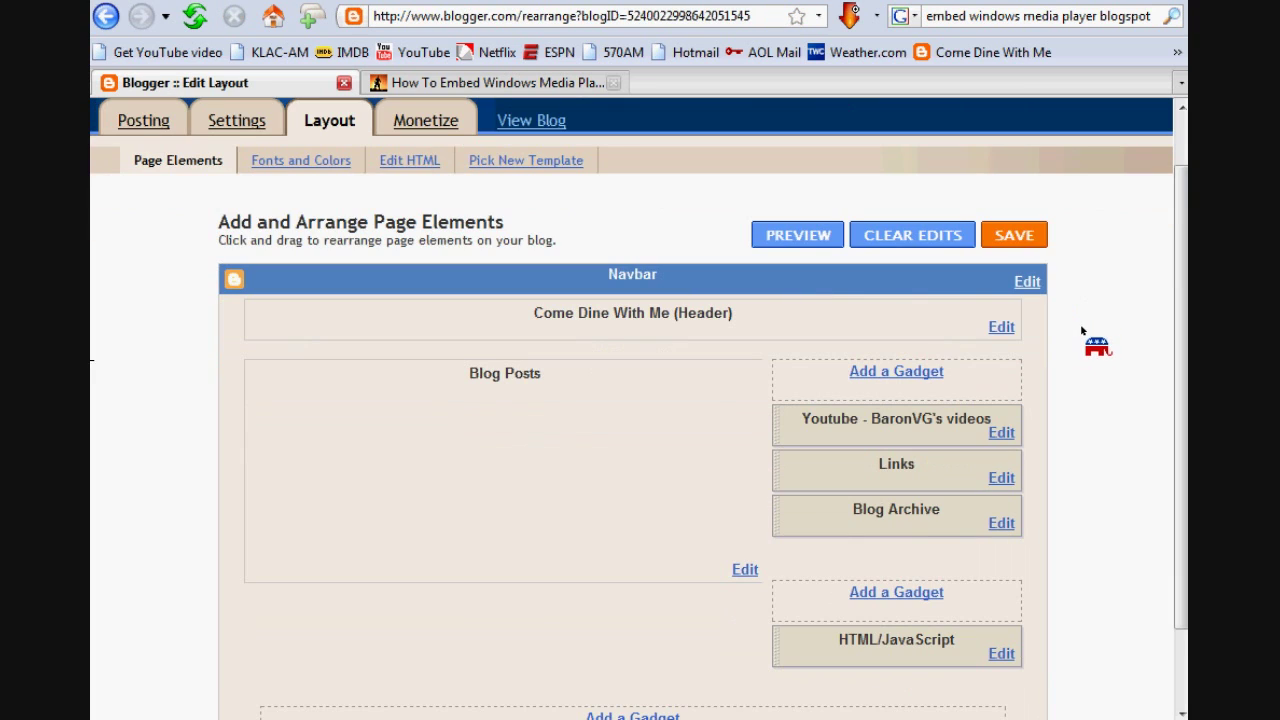
scroll(1092, 380, down, 2)
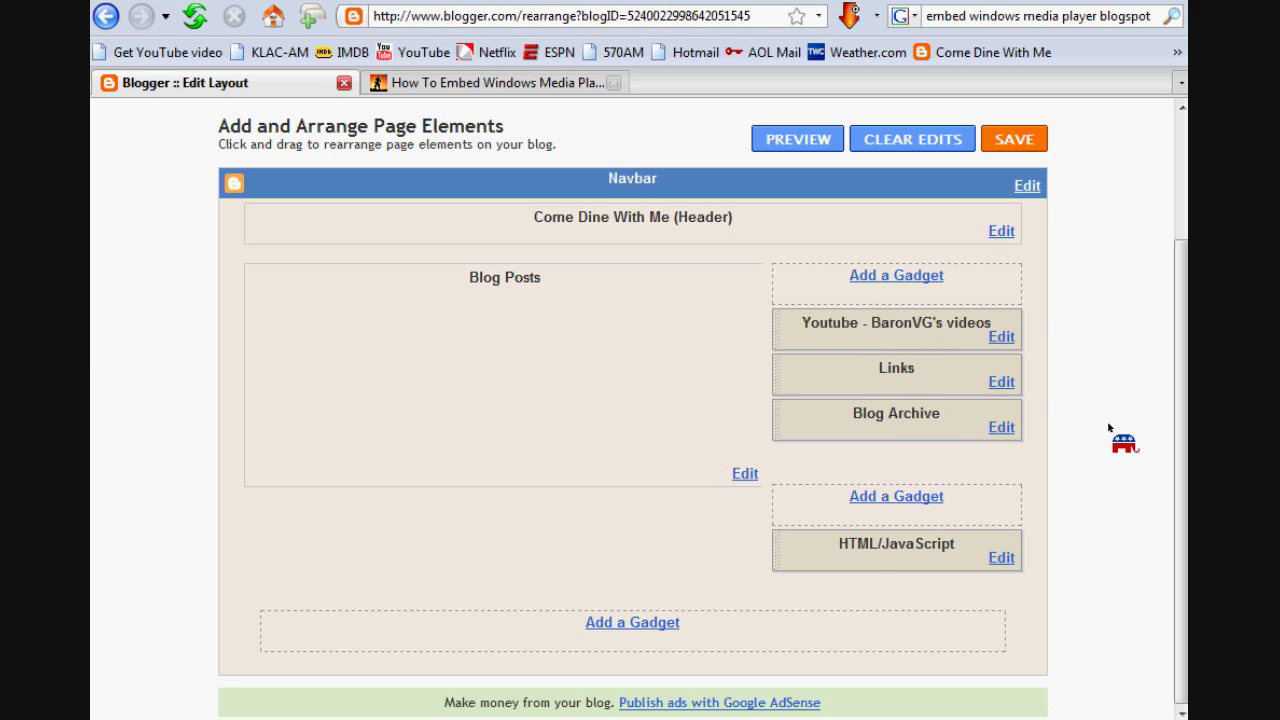
Step: Add a new HTML/JavaScript gadget at the head of the blog's sidebar, above the Youtube videos gadget
click(893, 280)
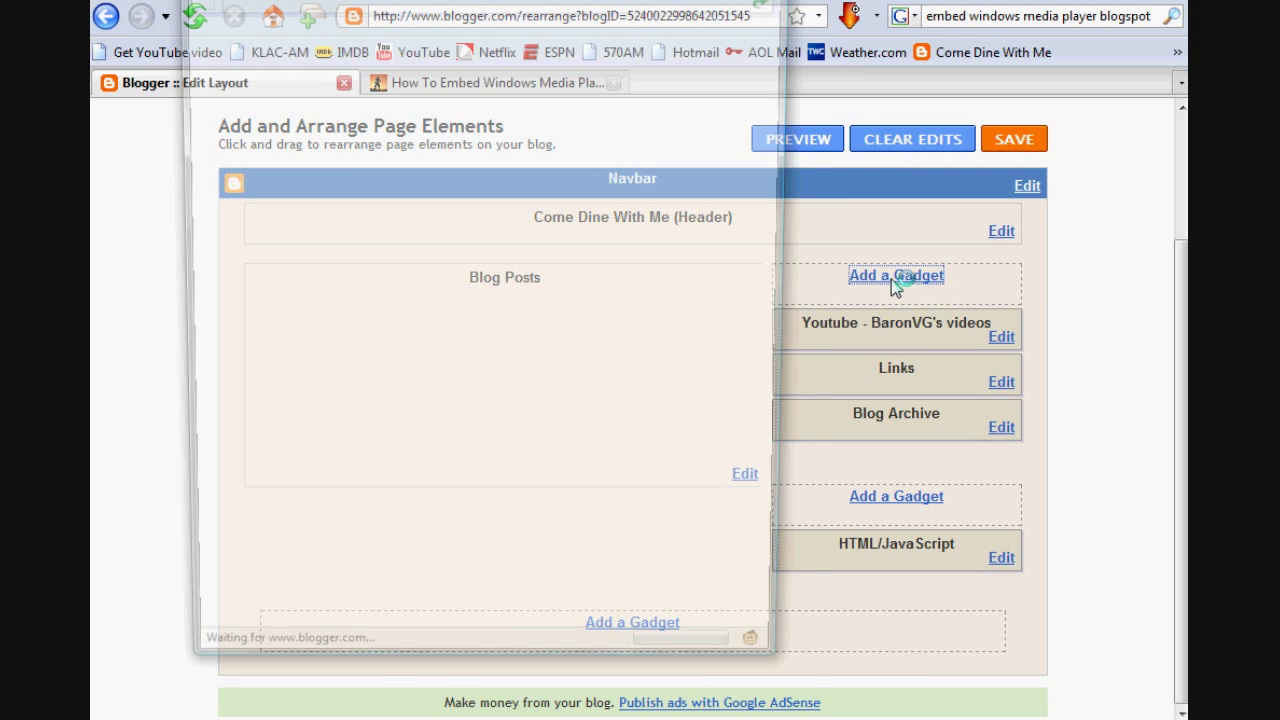
drag(547, 3, 661, 98)
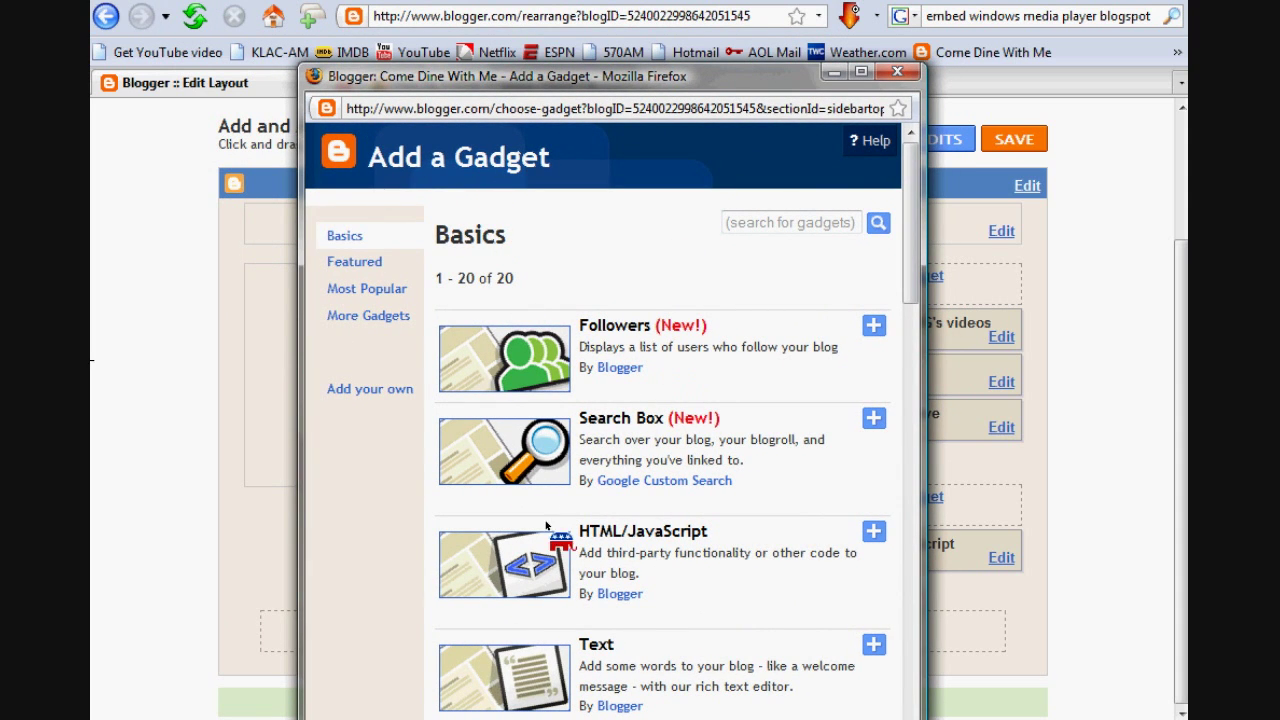
drag(913, 271, 891, 249)
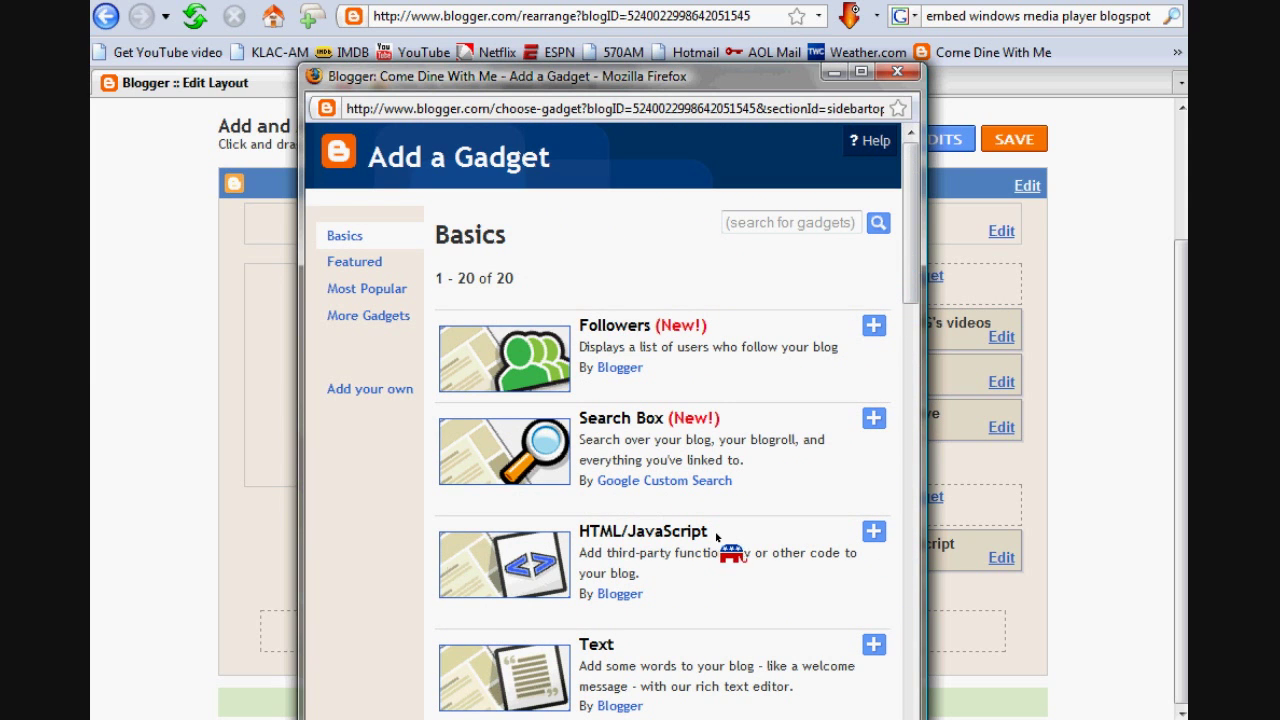
click(636, 540)
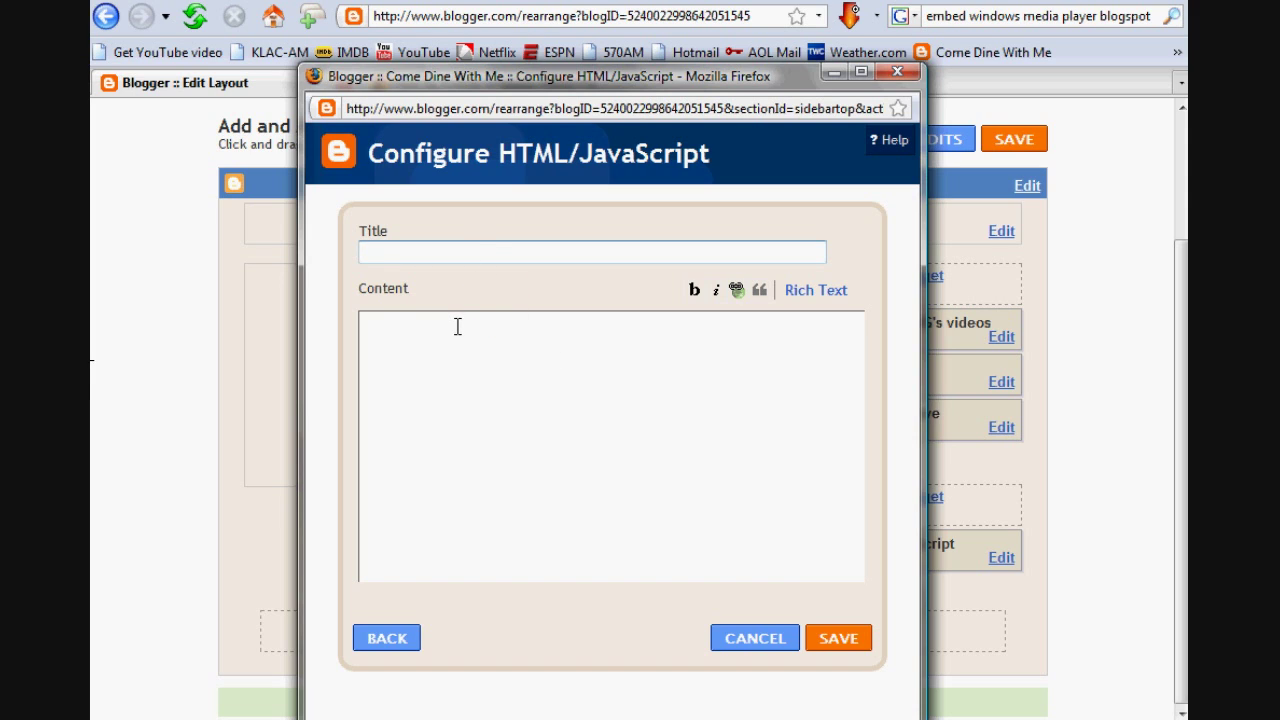
Step: Try the gadget content's rich text mode with sample text, clearing it and returning to HTML mode
click(812, 290)
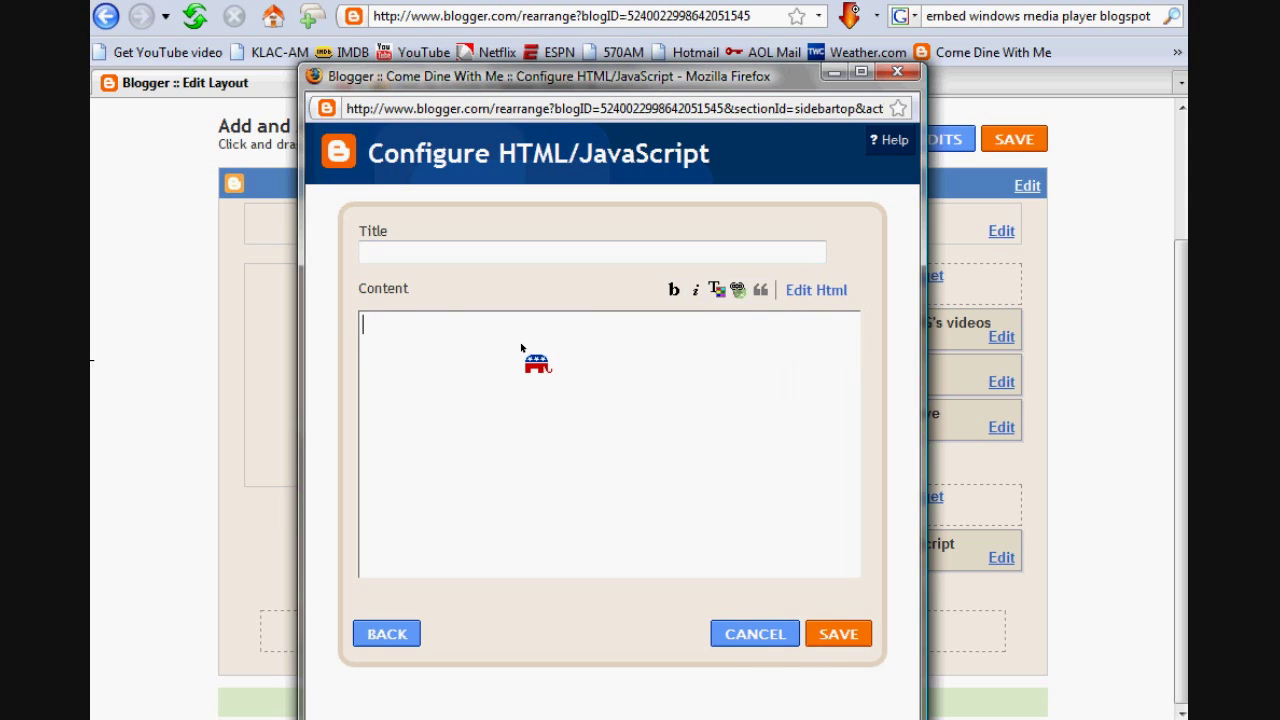
text(aekjhfjkshfkjs)
key(ctrl+a)
key(BackSpace)
click(815, 290)
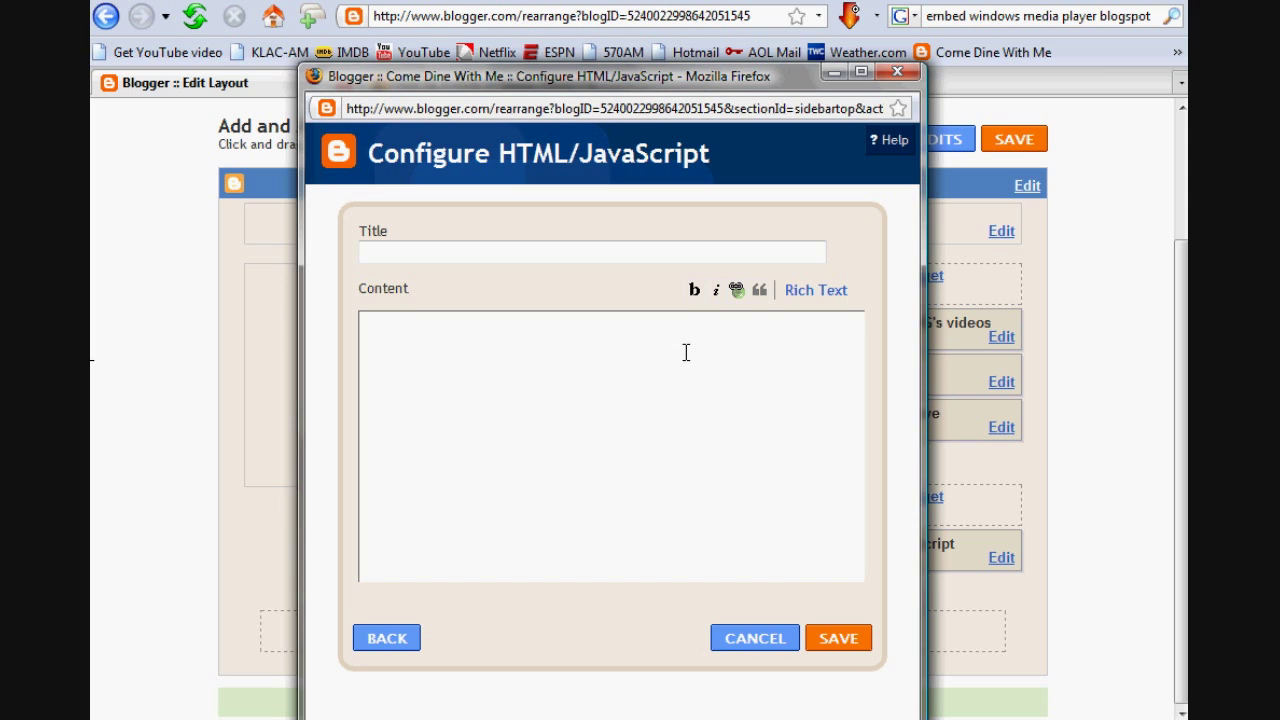
Step: Title the gadget "Radio" and paste the copied Windows Media Player embed code as its content
click(566, 250)
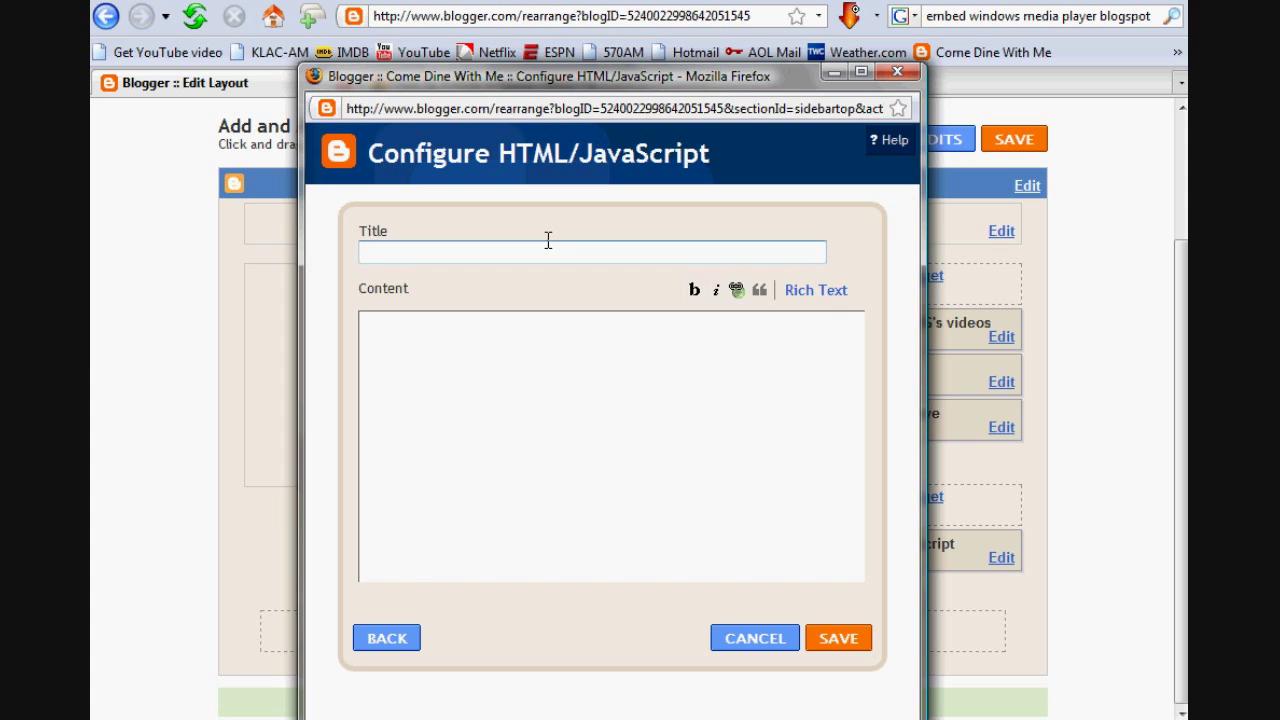
text(Radi)
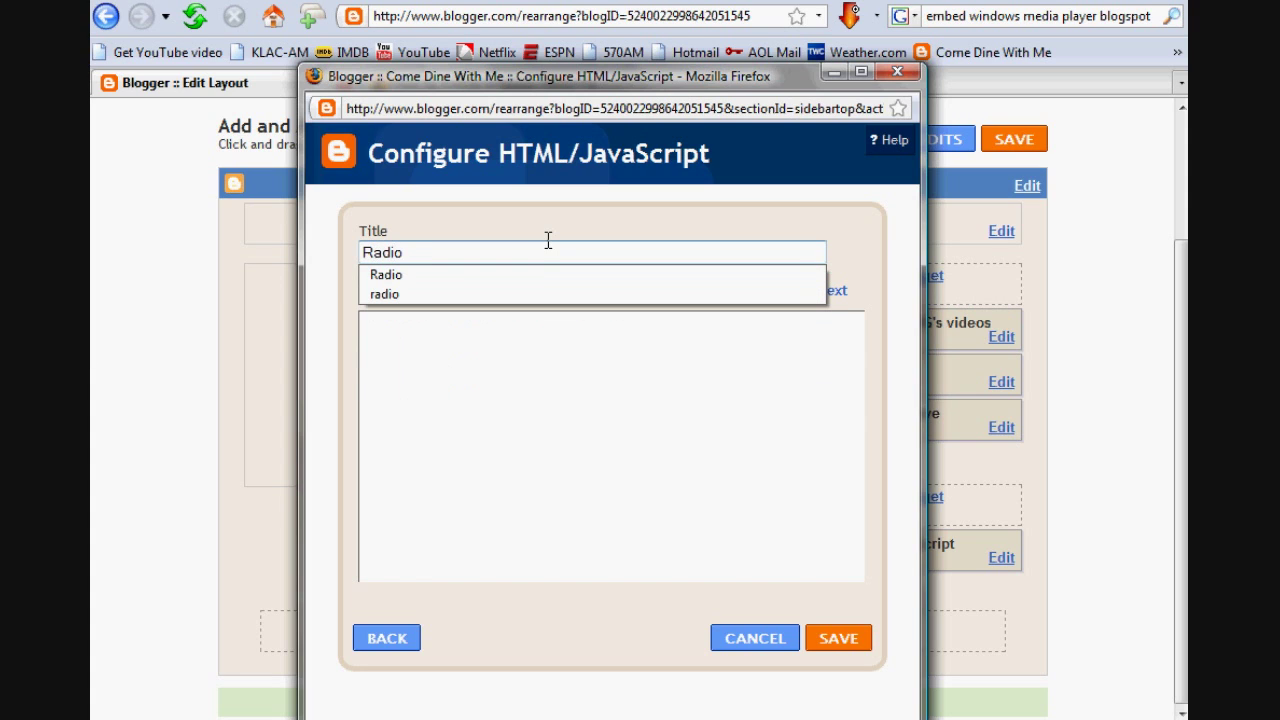
text(o)
click(528, 279)
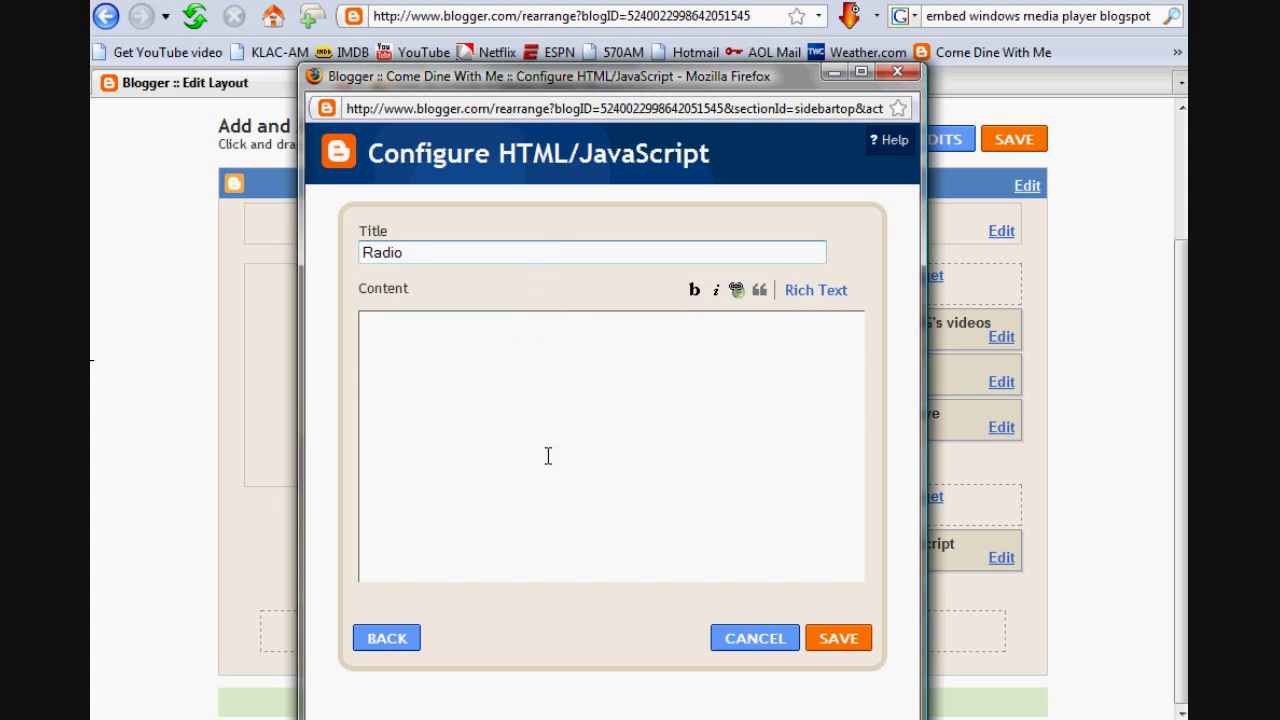
click(552, 390)
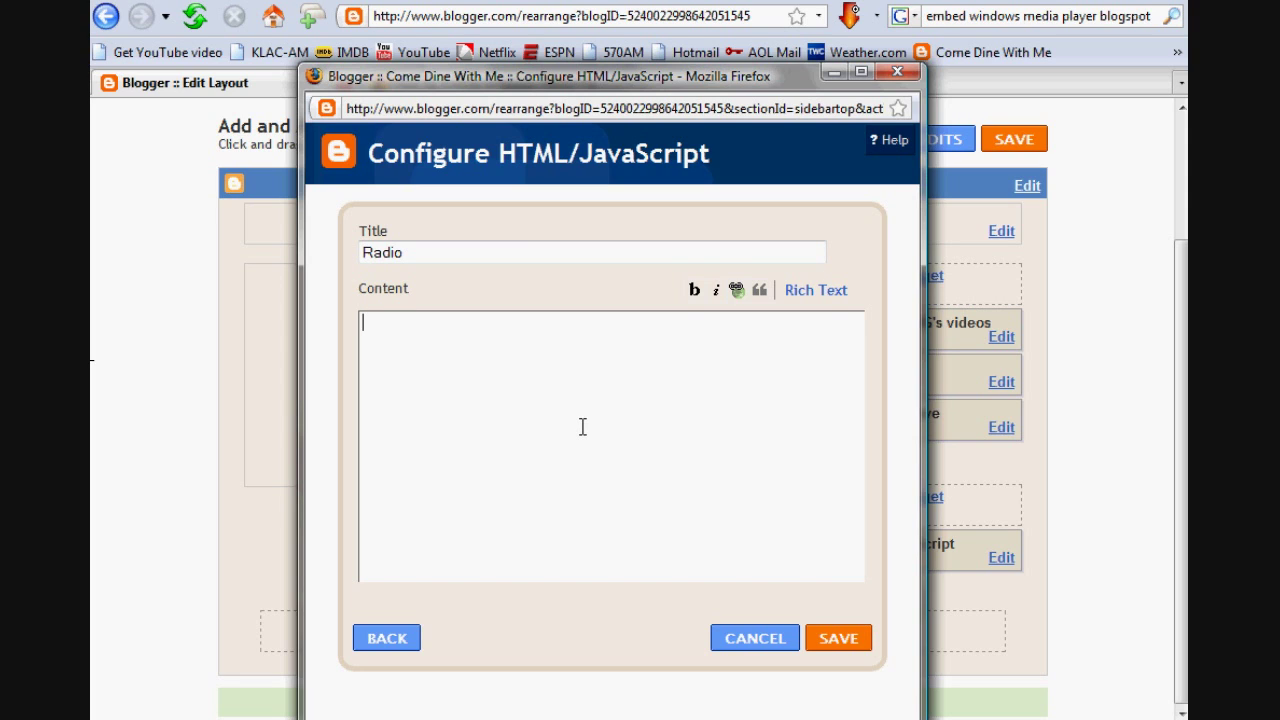
text(<embed type="application/x-mplayer2" pluginspage="http://www.microsoft.com/Windows/MediaPlayer/" name="mediaplayer1" ShowStatusBar="true" EnableContextMenu="false" autostart="false" width="320" height="240" loop="false" src="YOUR-VIDEO-FILE-LINK" />)
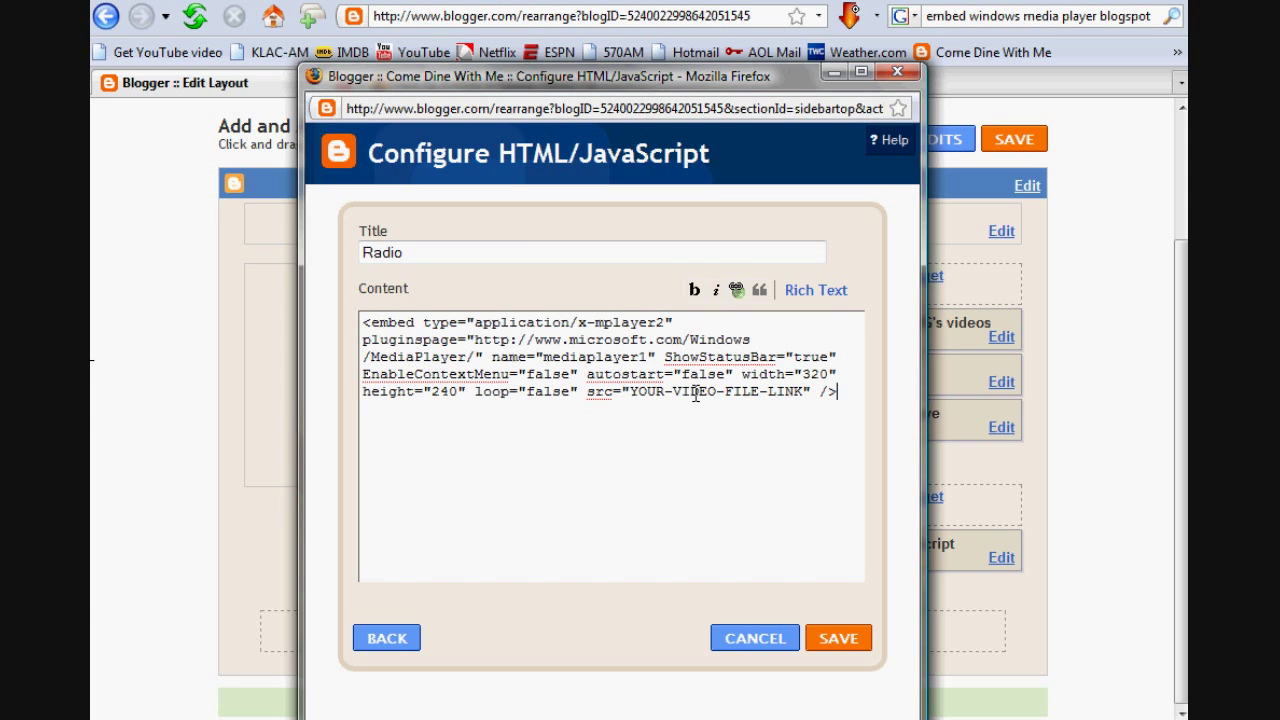
Step: Replace the YOUR-VIDEO-FILE-LINK placeholder in the embed code's src value with sample text "stream of some music", and clear it to leave empty quotes
drag(588, 391, 802, 392)
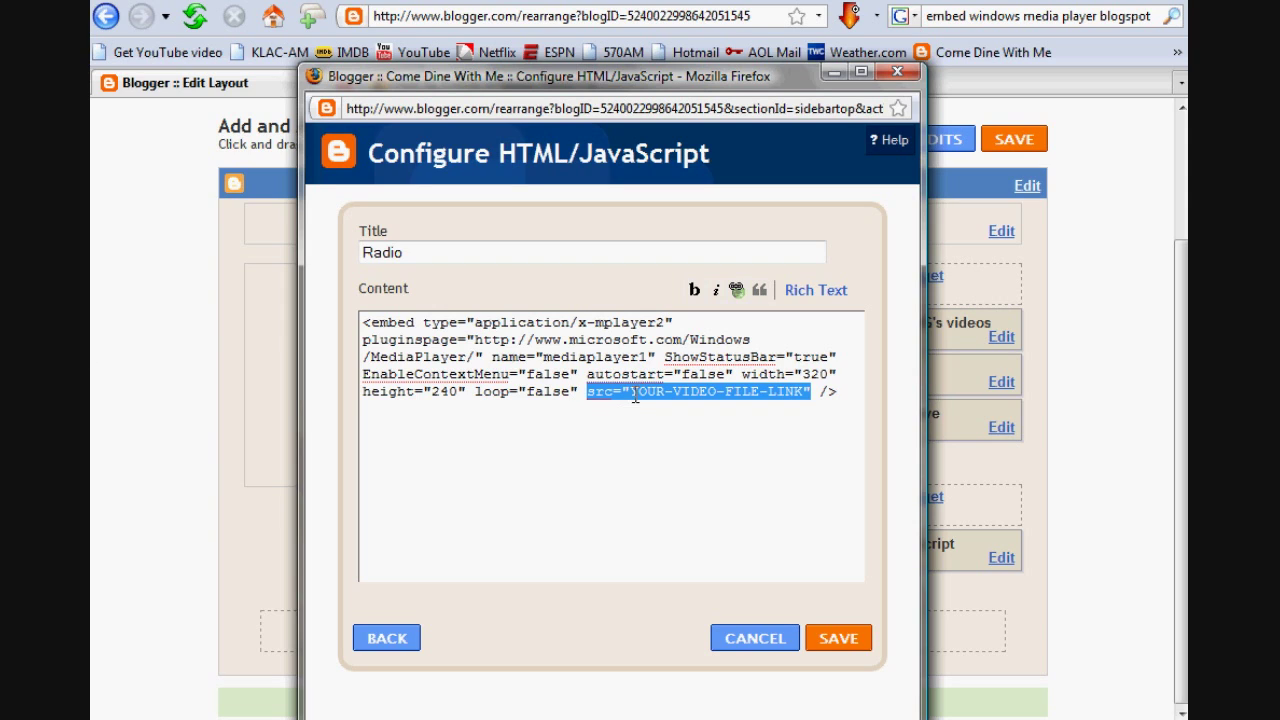
click(632, 395)
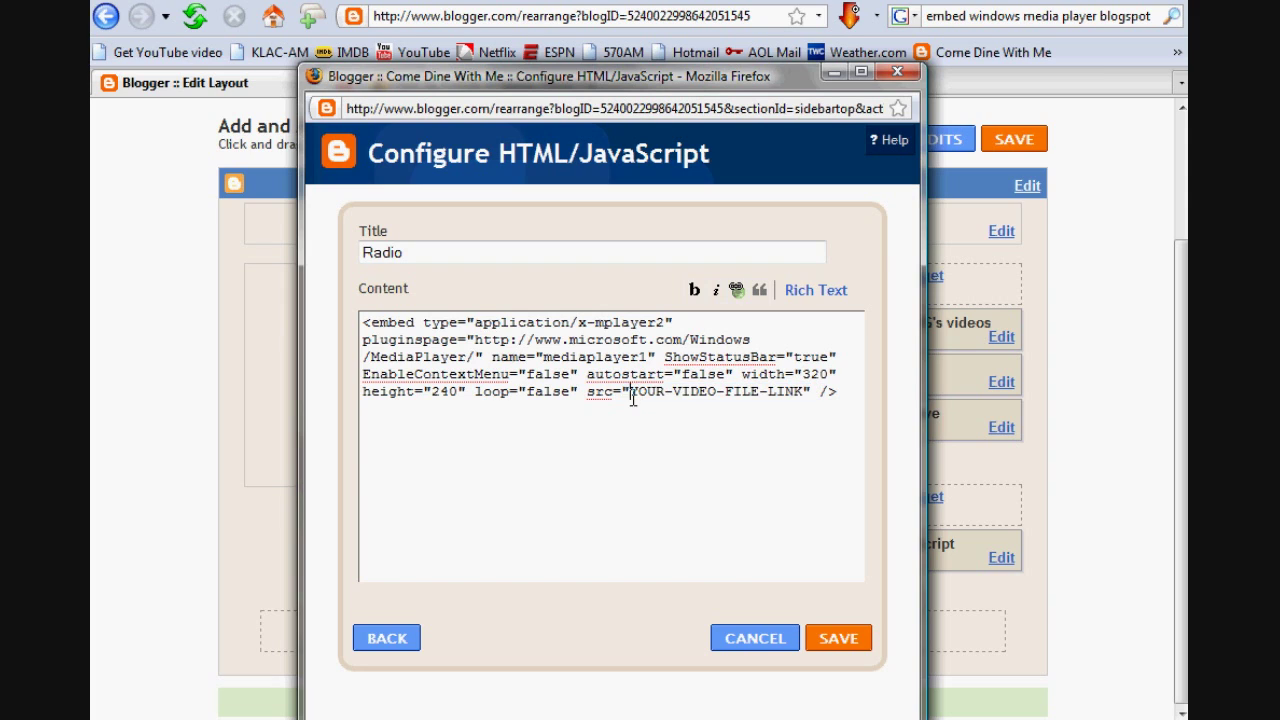
drag(648, 397, 802, 397)
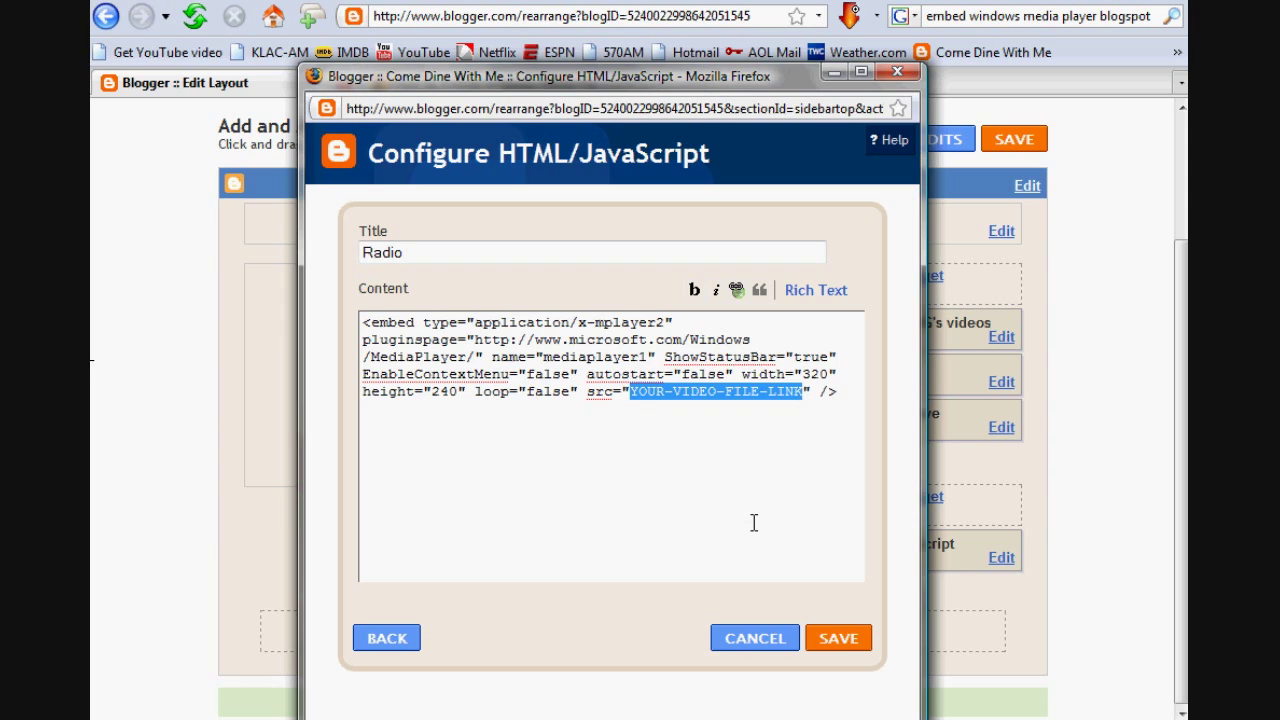
text(stream of some musi)
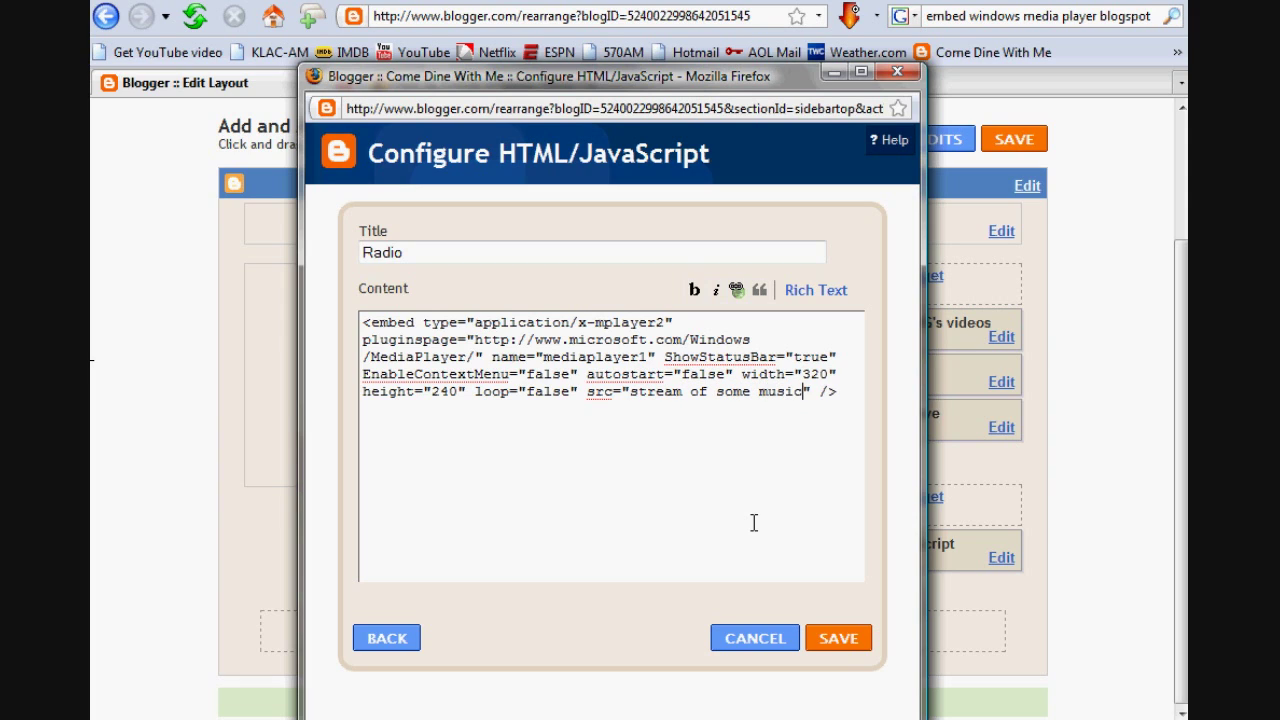
text(c)
key(ctrl+shift+Left)
key(ctrl+shift+Left)
key(ctrl+shift+Left)
key(ctrl+shift+Left)
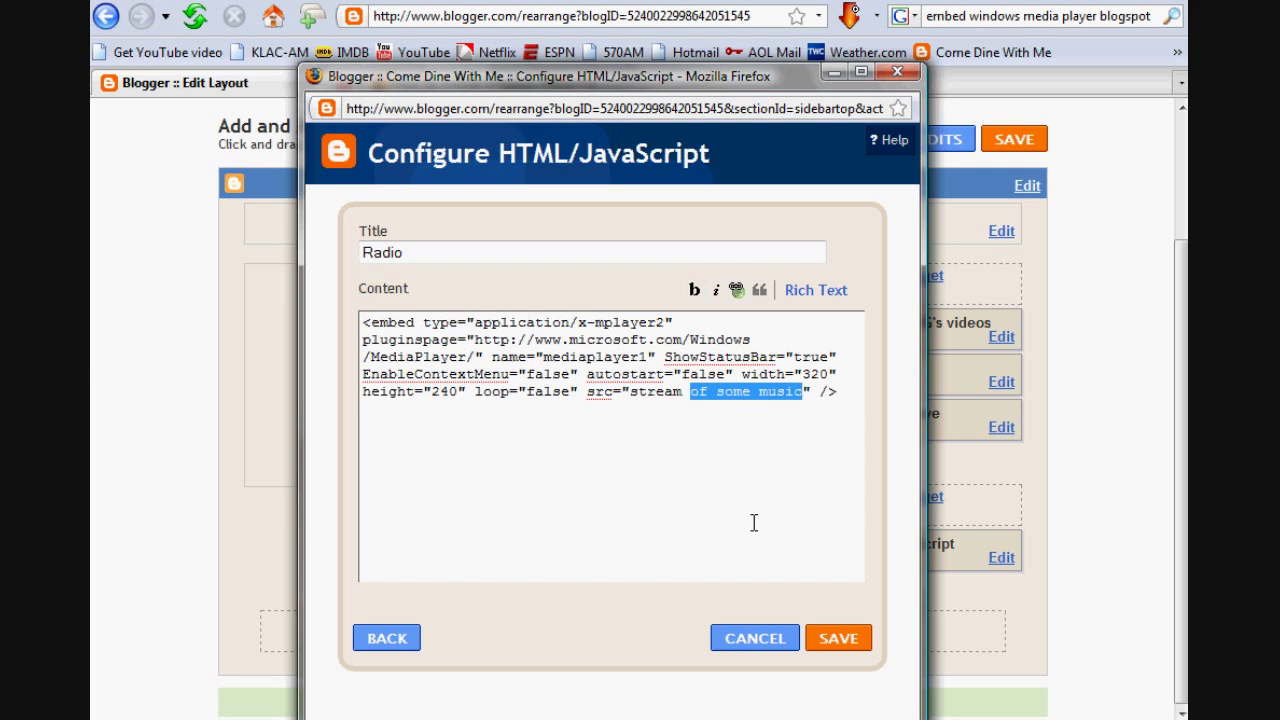
key(BackSpace)
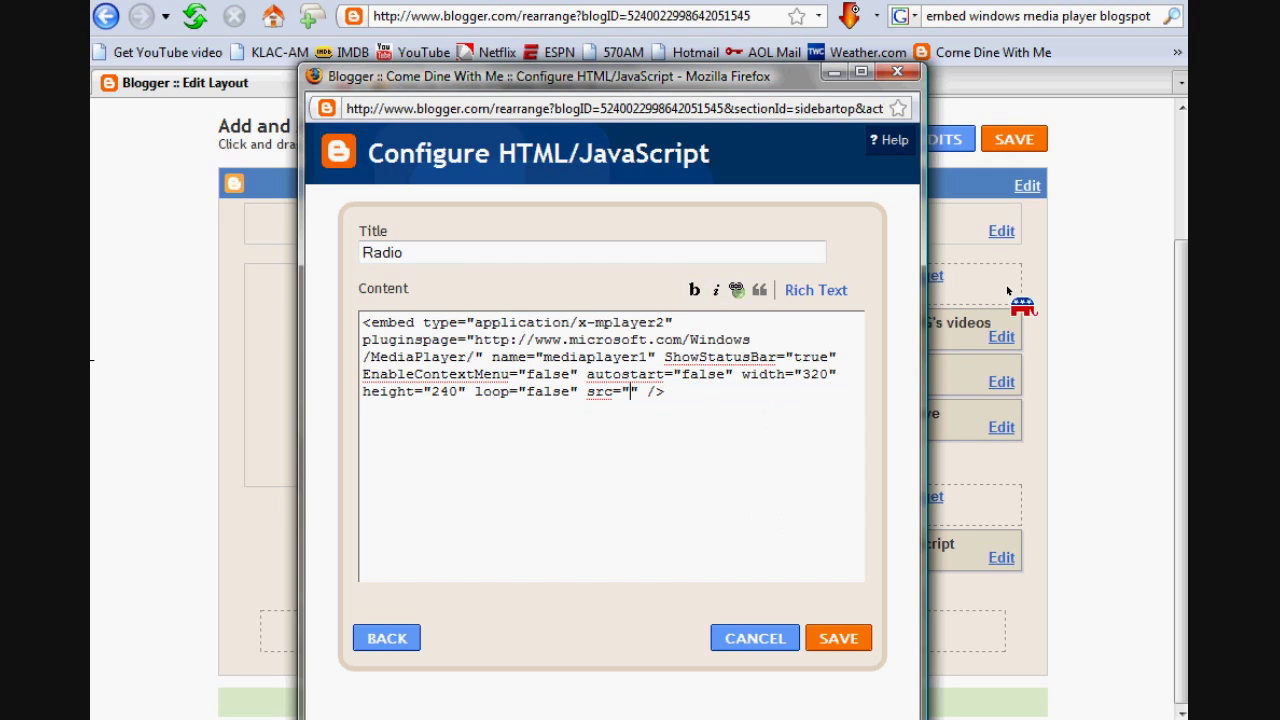
Step: Go to the Google results for "embed media player blogspot", check the Windows Media Player Embed result, and open "Embedding Windows Media Player WMA"
click(1082, 300)
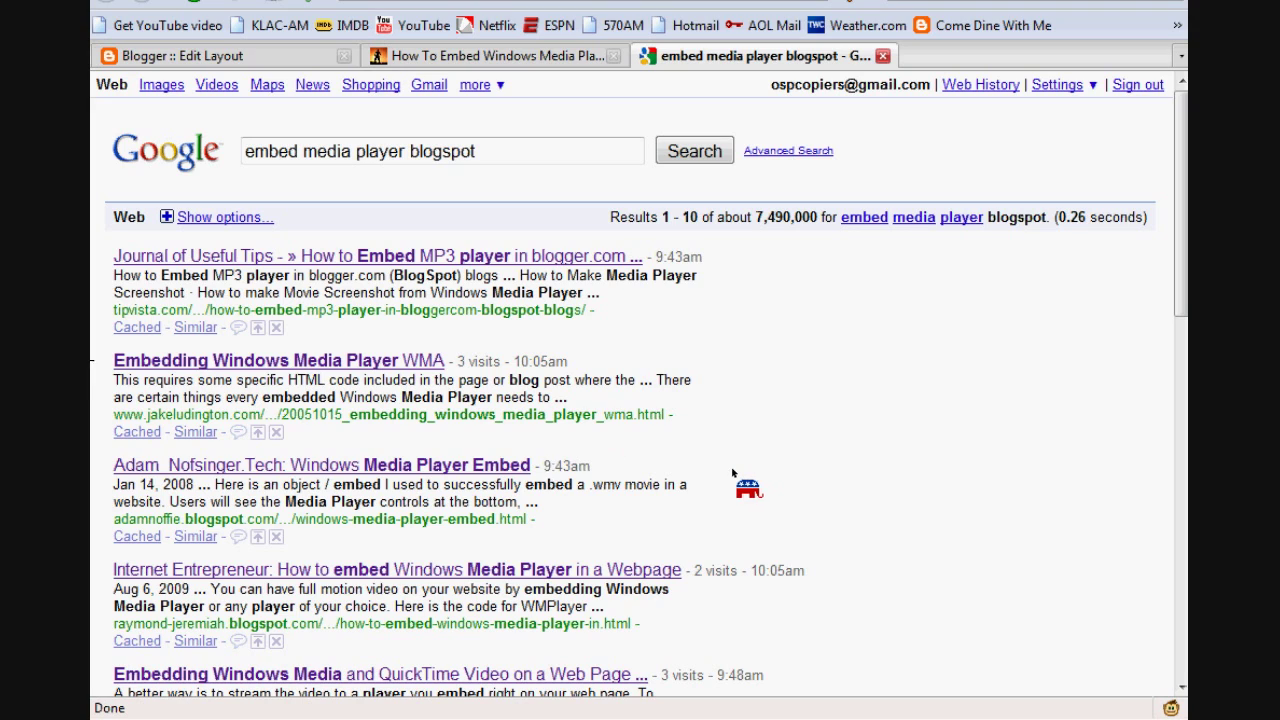
click(152, 472)
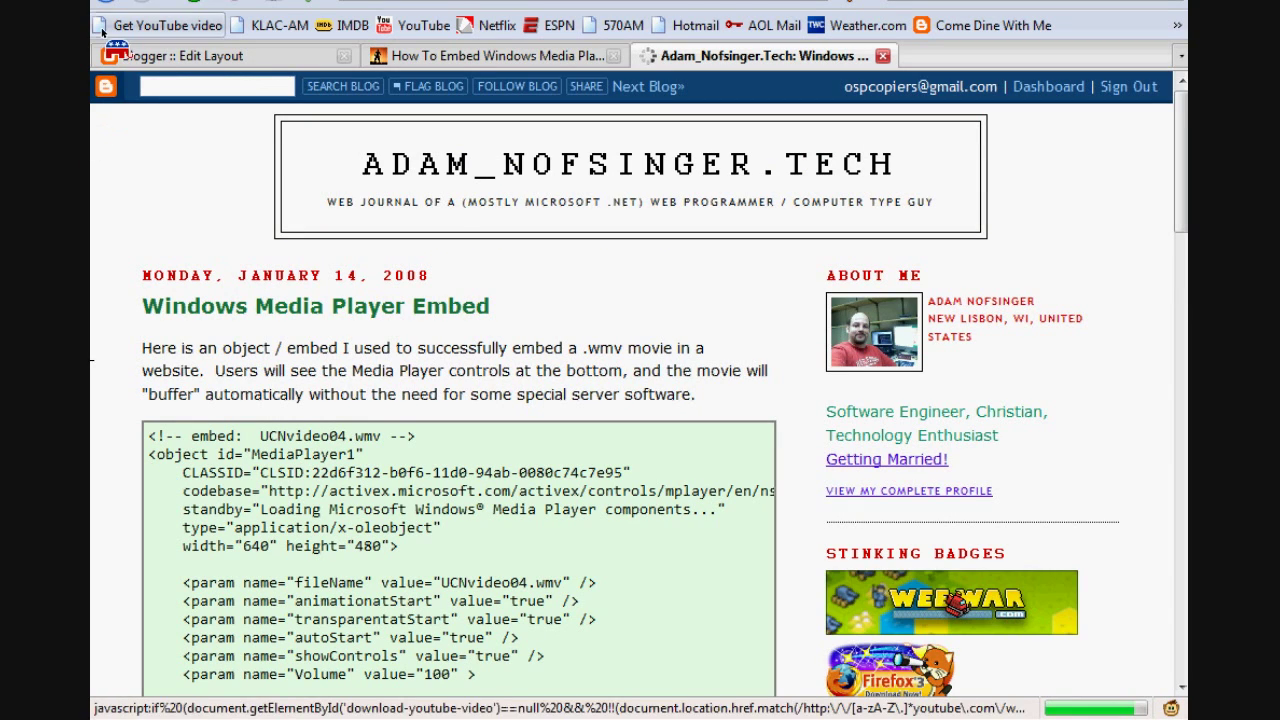
key(alt+Left)
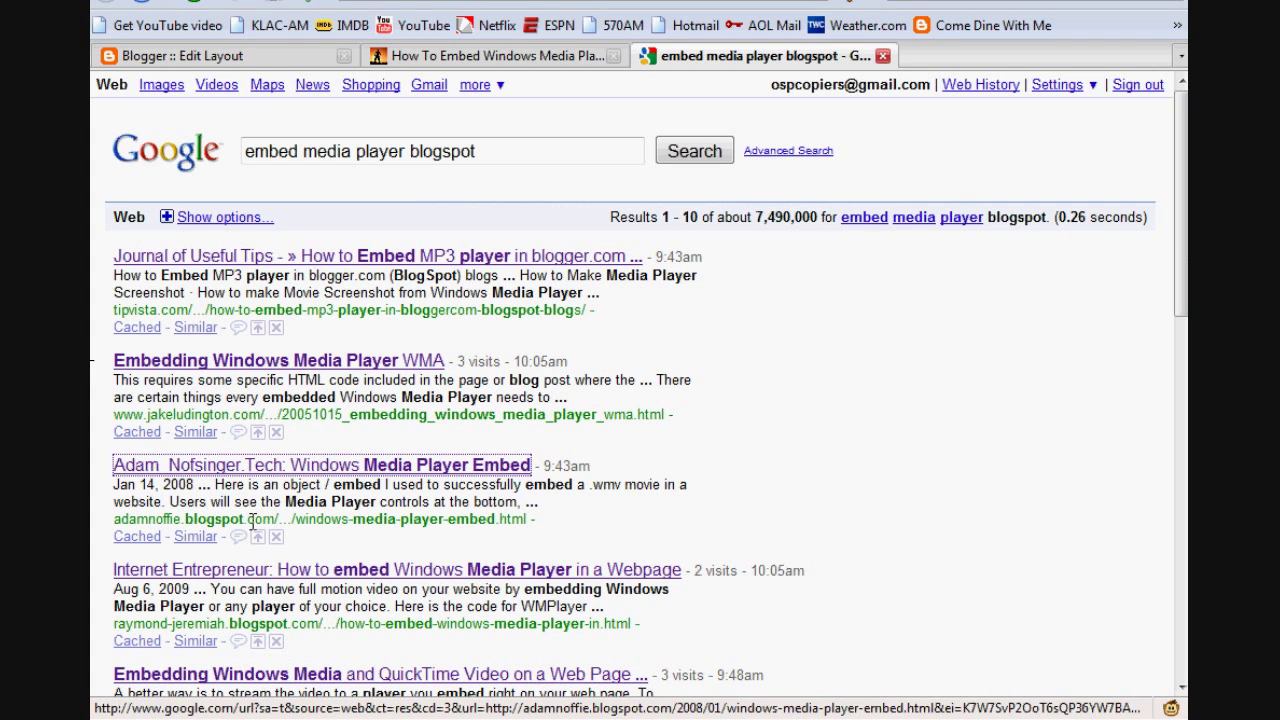
click(218, 372)
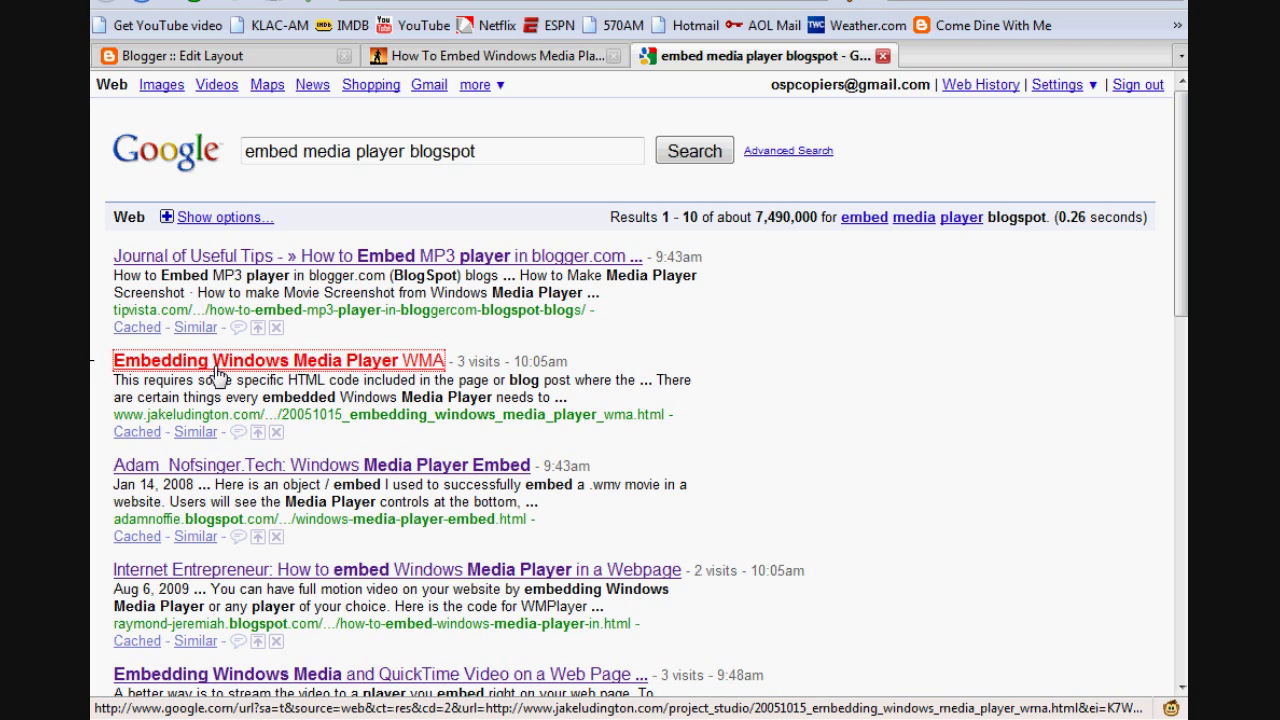
click(205, 370)
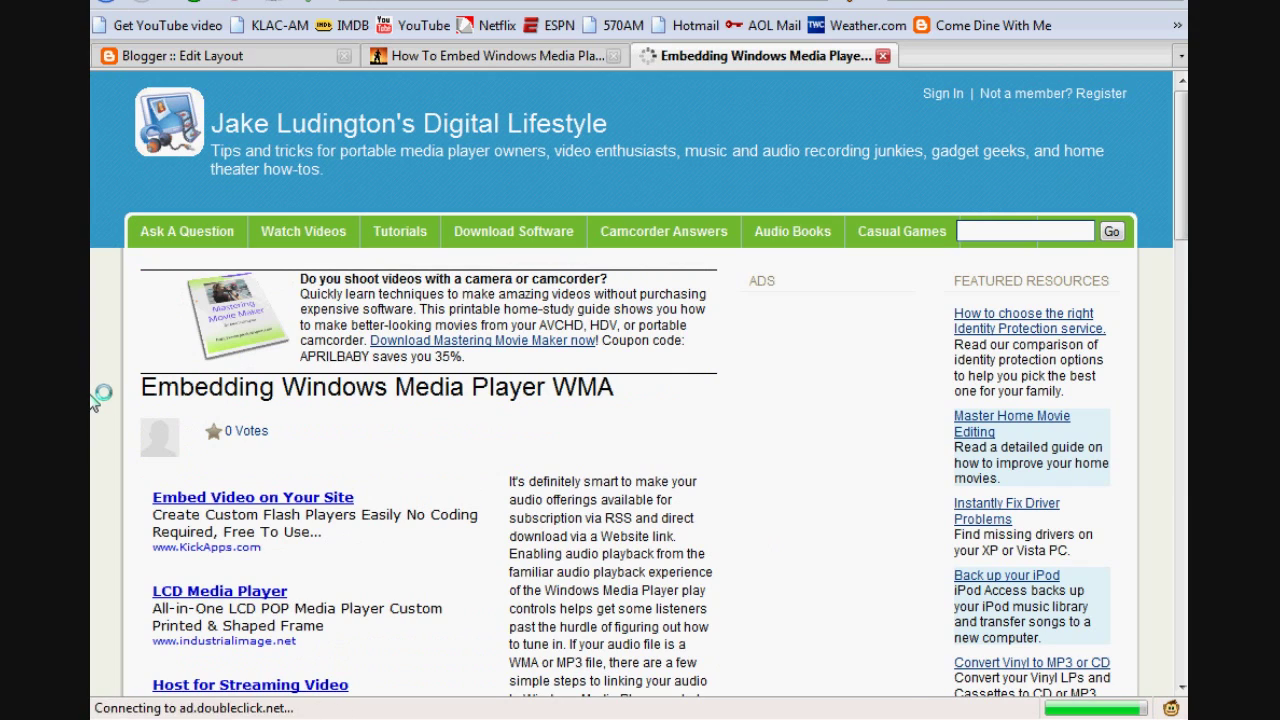
Step: Find the article's example player beneath the finished code and stop its audio playback
scroll(100, 395, down, 18)
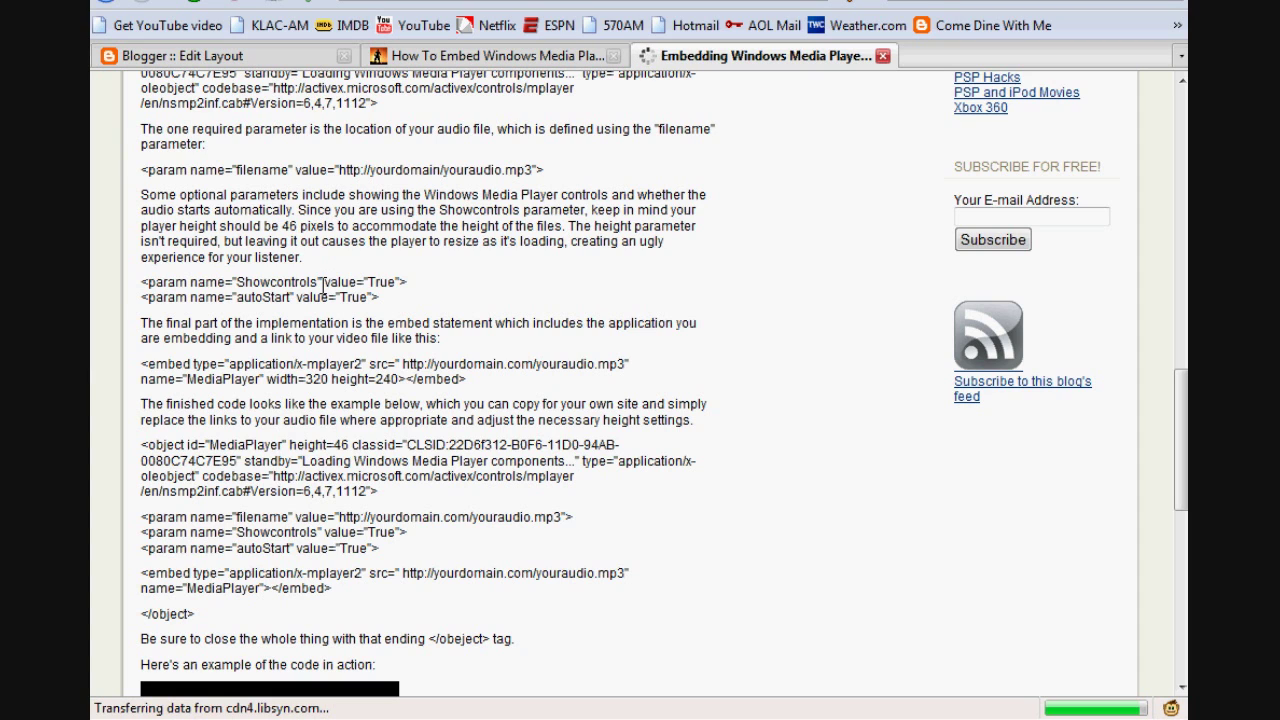
scroll(471, 329, down, 5)
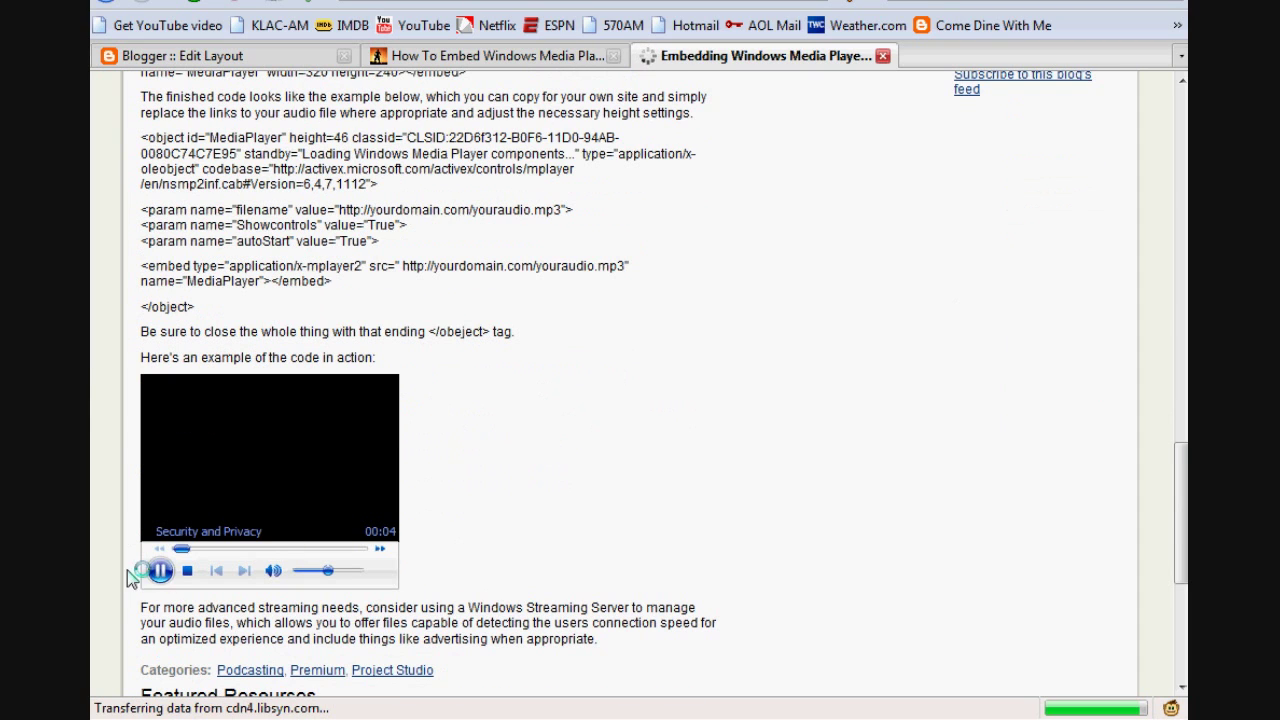
click(187, 570)
scroll(471, 334, up, 2)
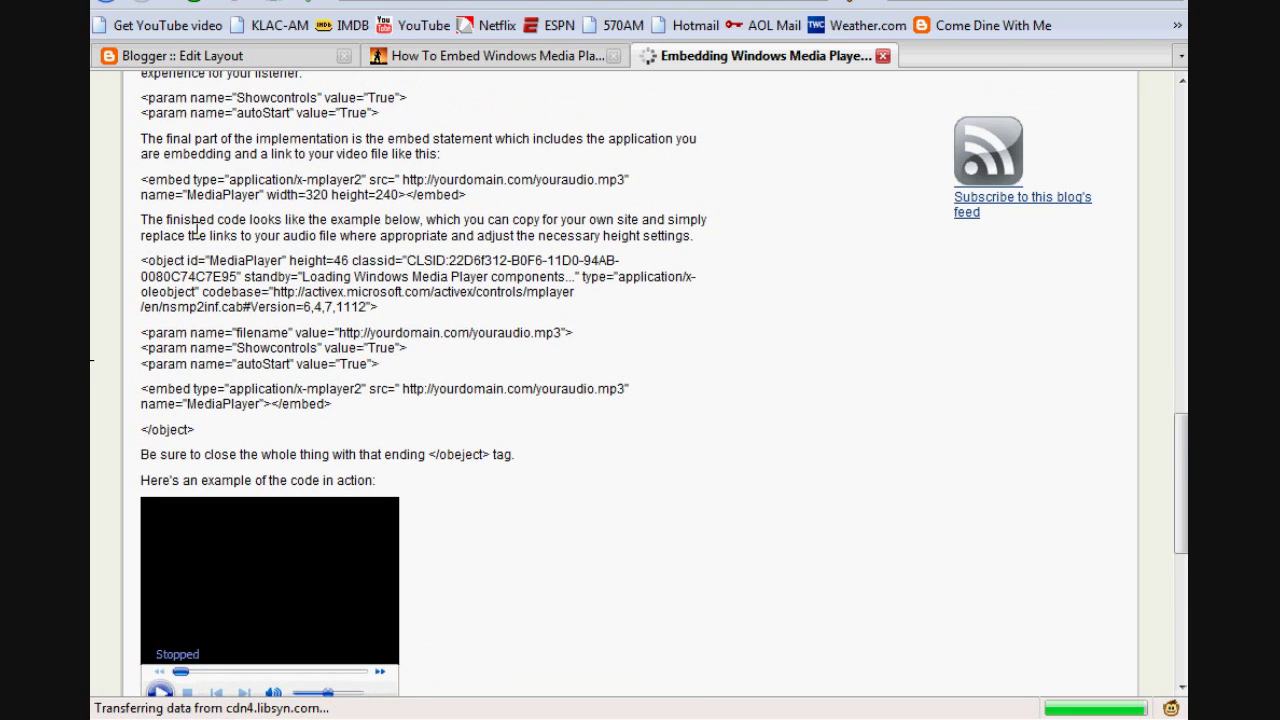
scroll(617, 409, down, 3)
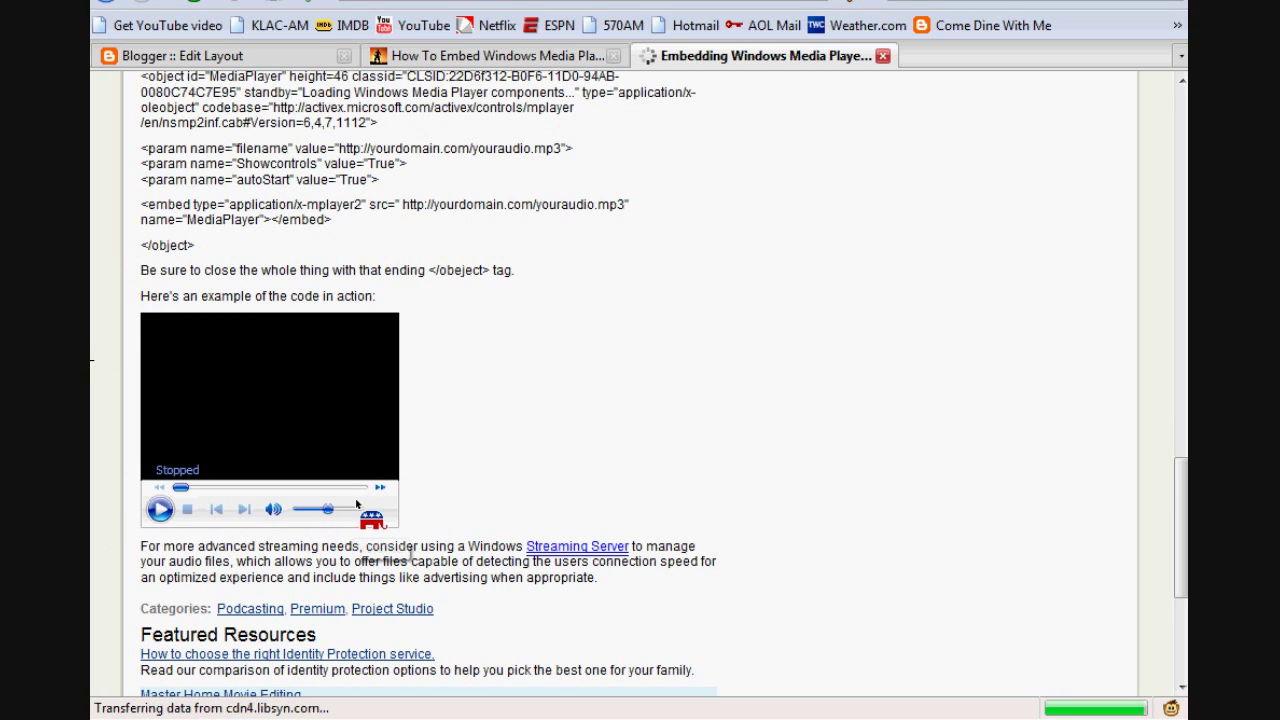
Step: Copy the example audio's location address, ending in mediablab_laptopsecurity.mp3, from the player's properties and close them
right_click(229, 443)
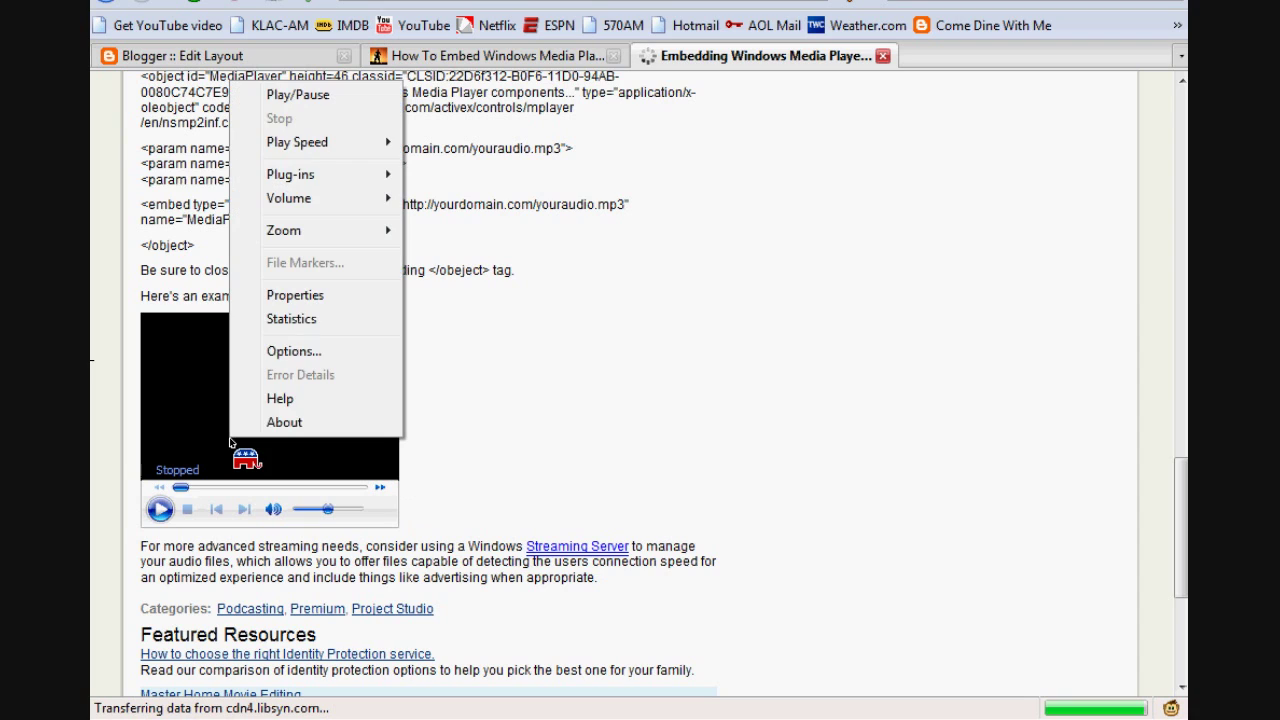
click(313, 298)
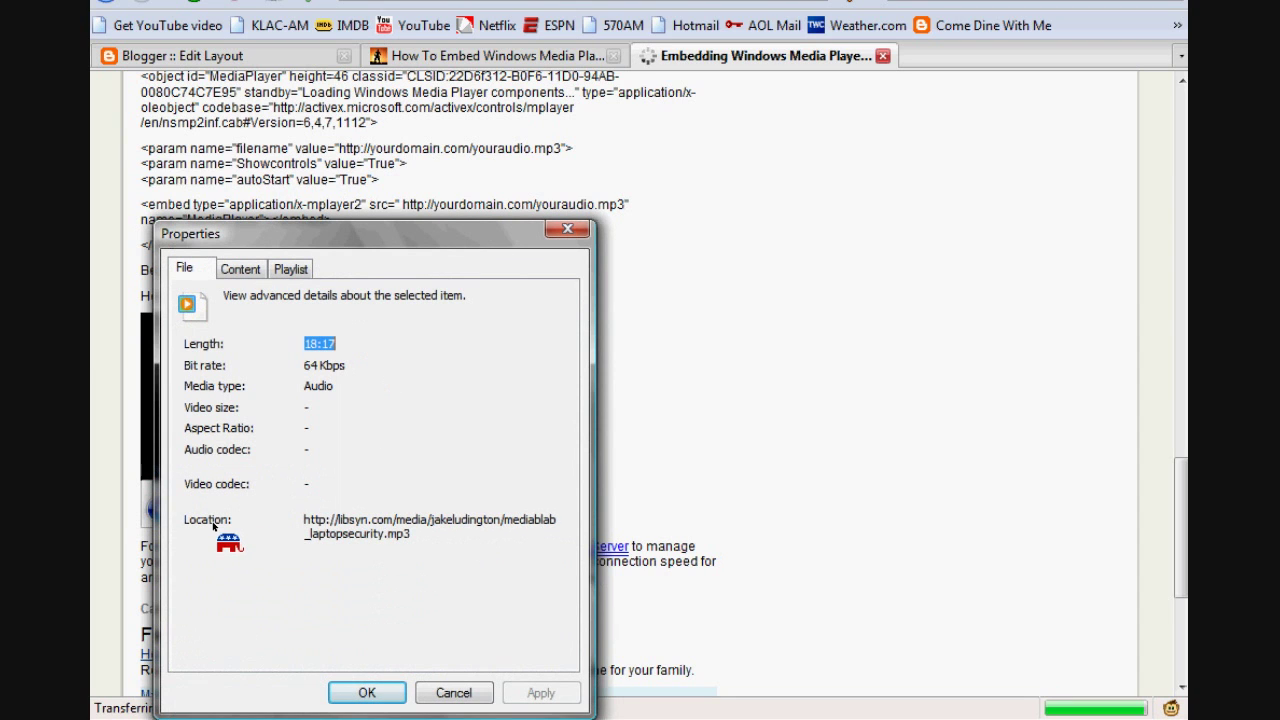
drag(302, 516, 512, 536)
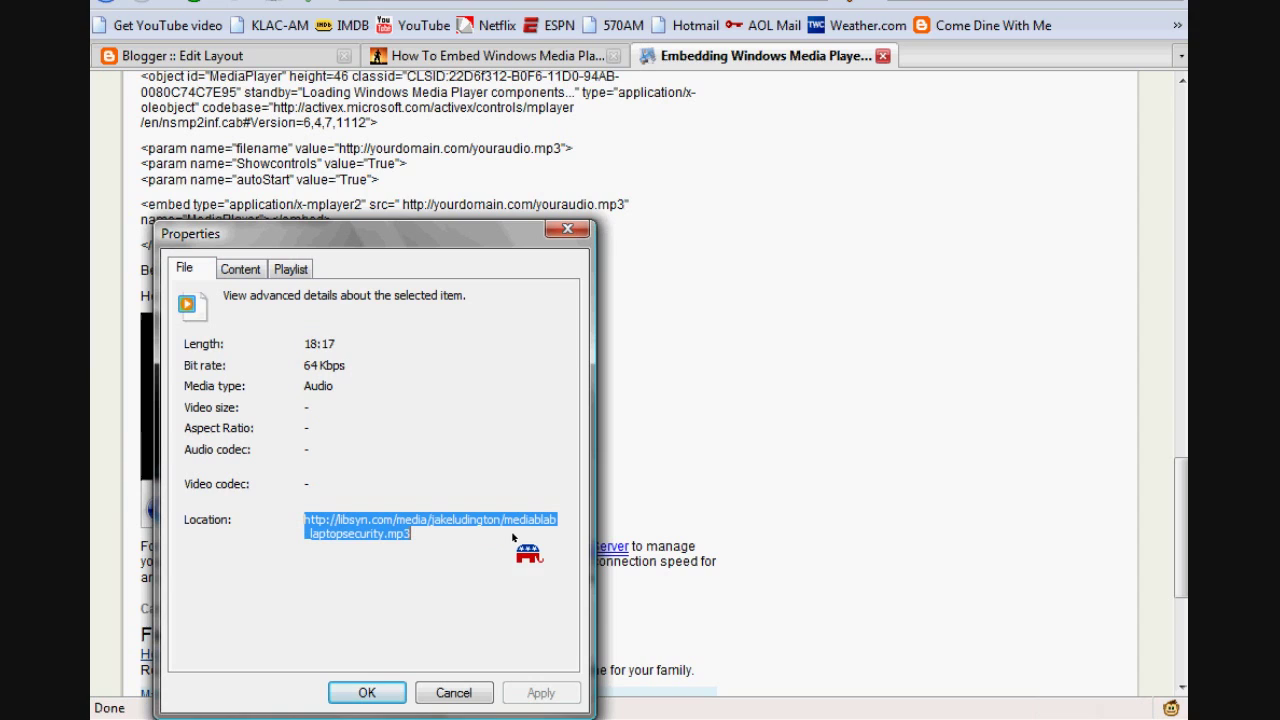
right_click(383, 527)
click(460, 354)
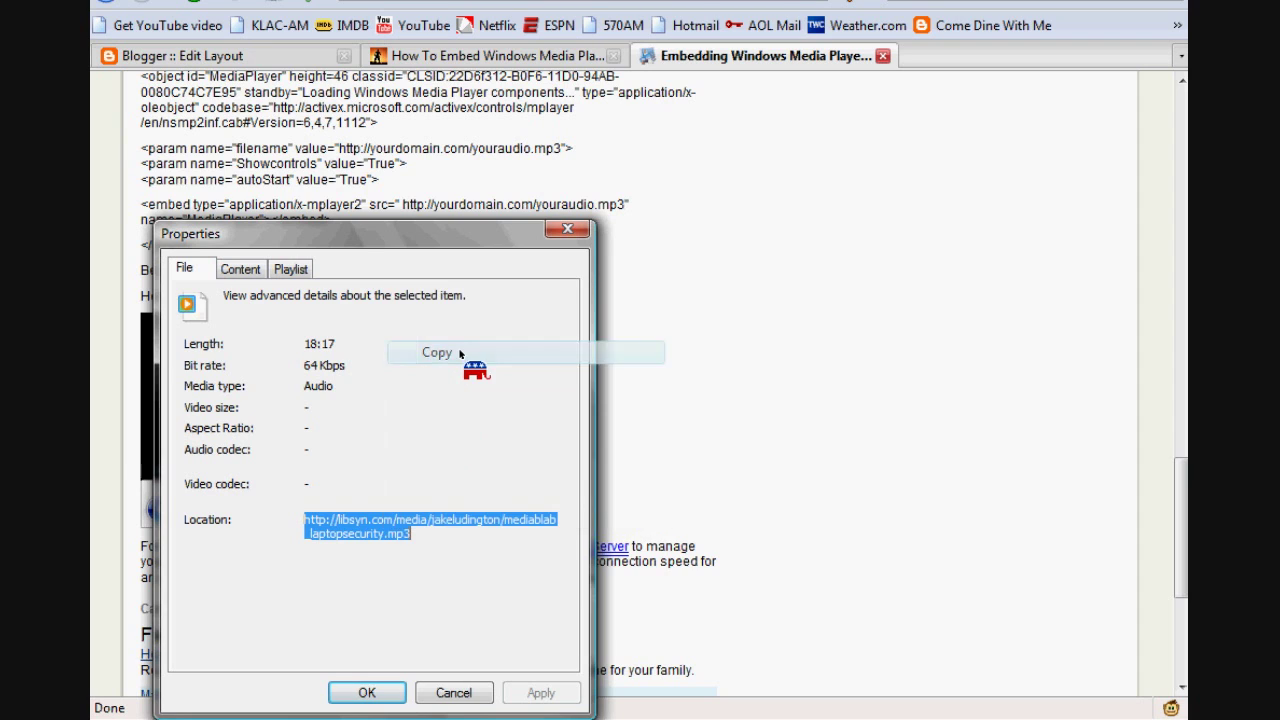
click(452, 692)
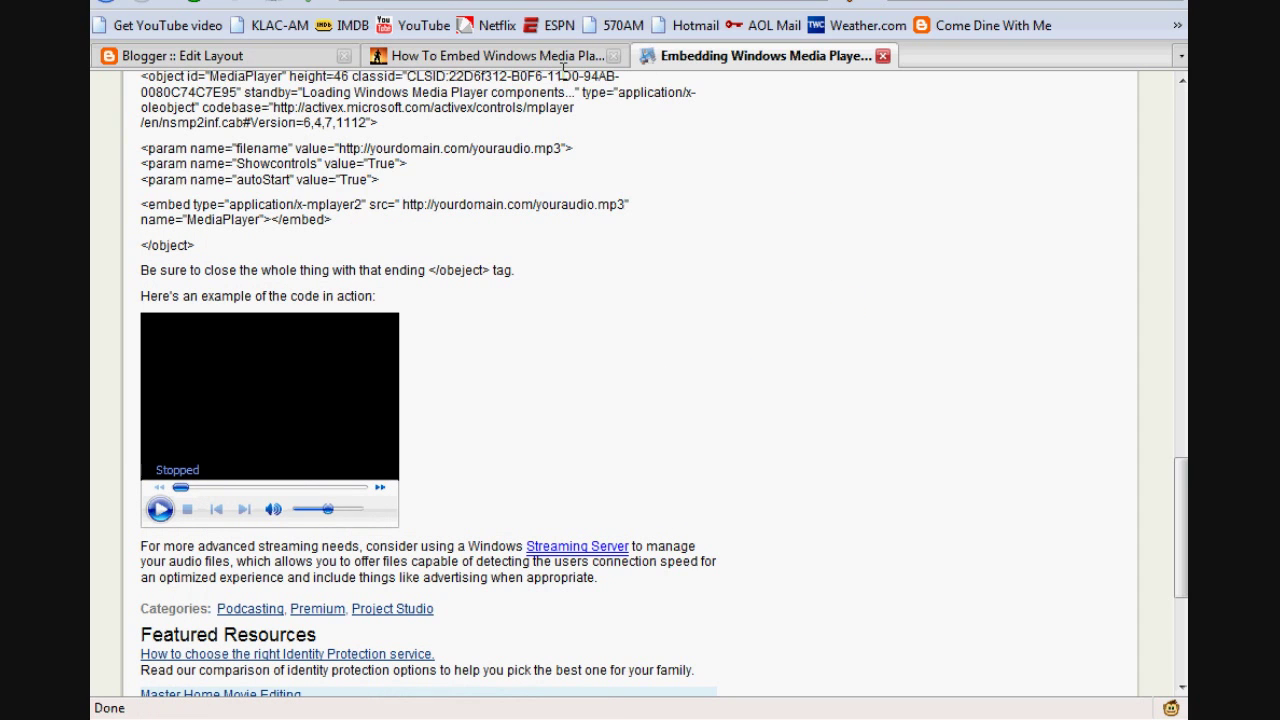
Step: Return to the Radio gadget's configuration, paste the copied MP3 address between the src quotes, and save the gadget
click(285, 56)
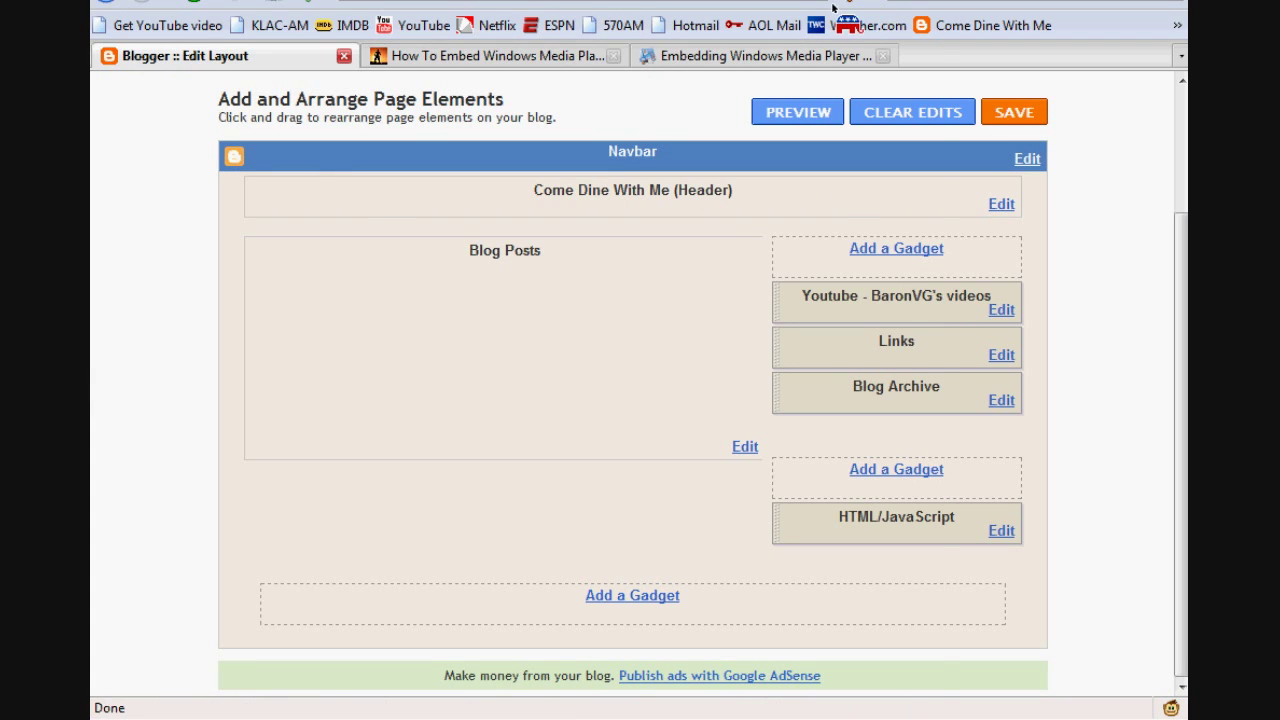
key(alt+Tab)
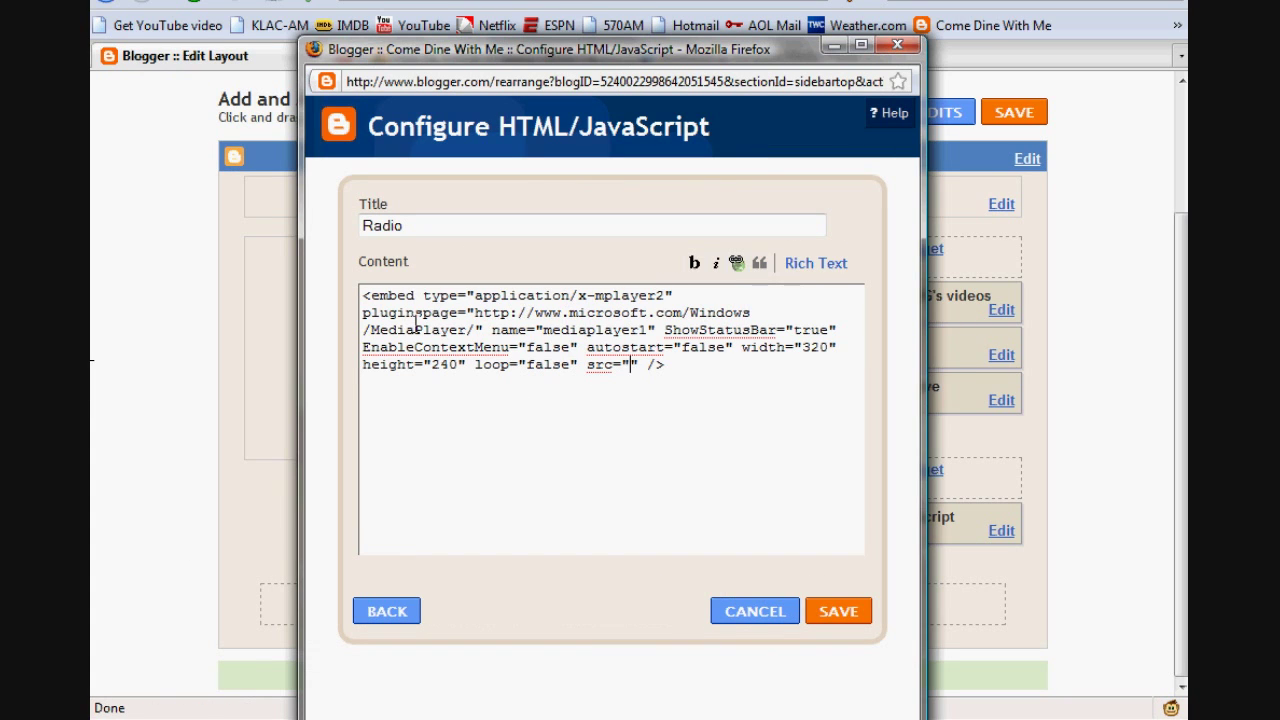
click(628, 365)
key(ctrl+v)
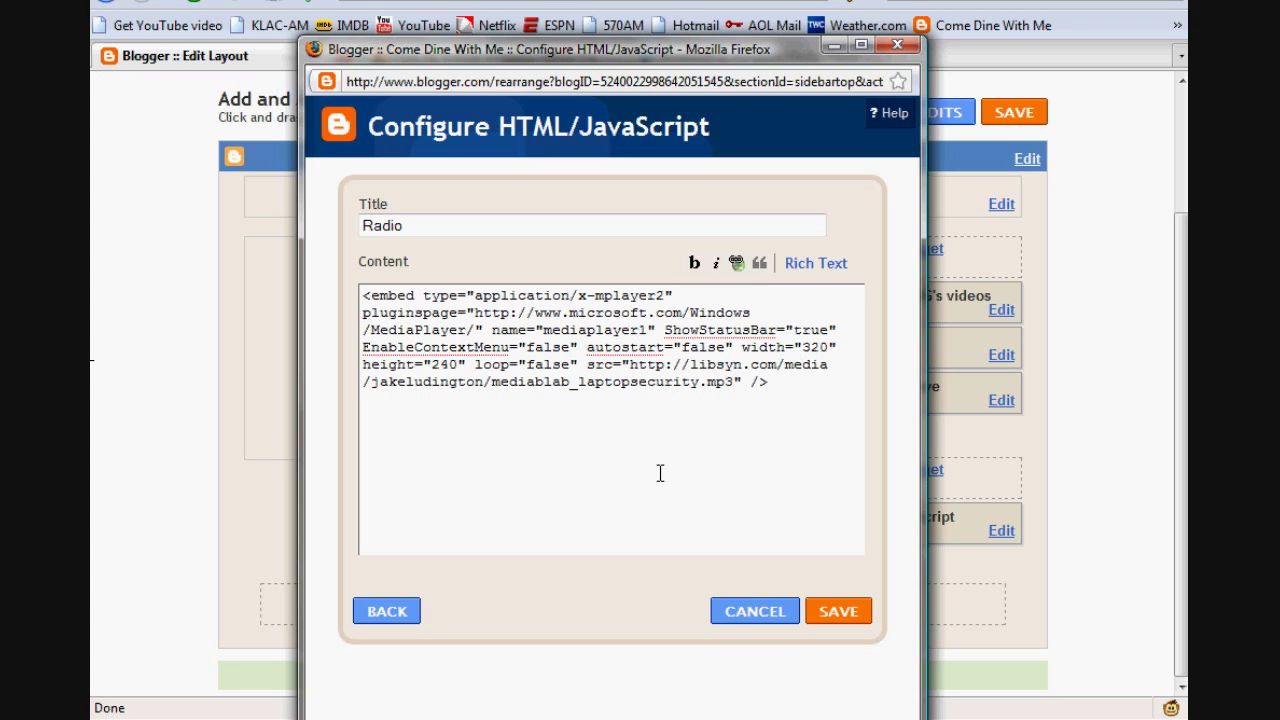
click(835, 613)
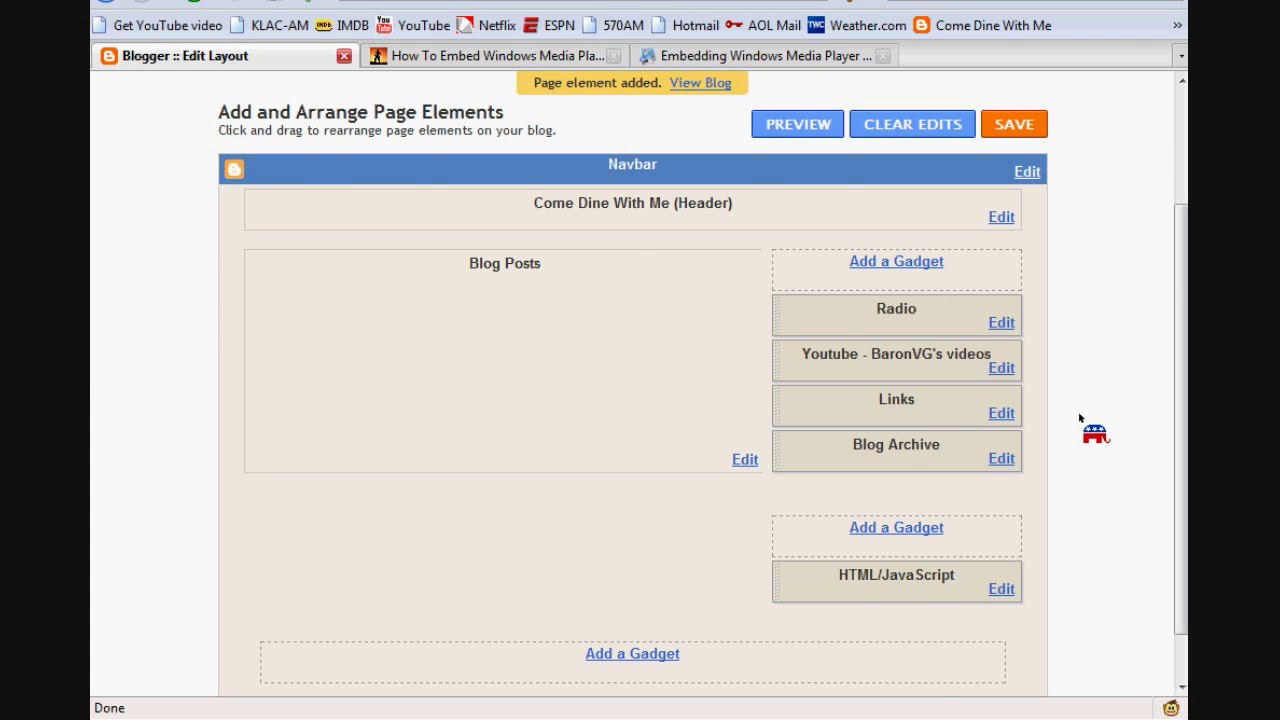
Step: View the published blog and test playback in the sidebar's Radio player
scroll(1080, 418, up, 3)
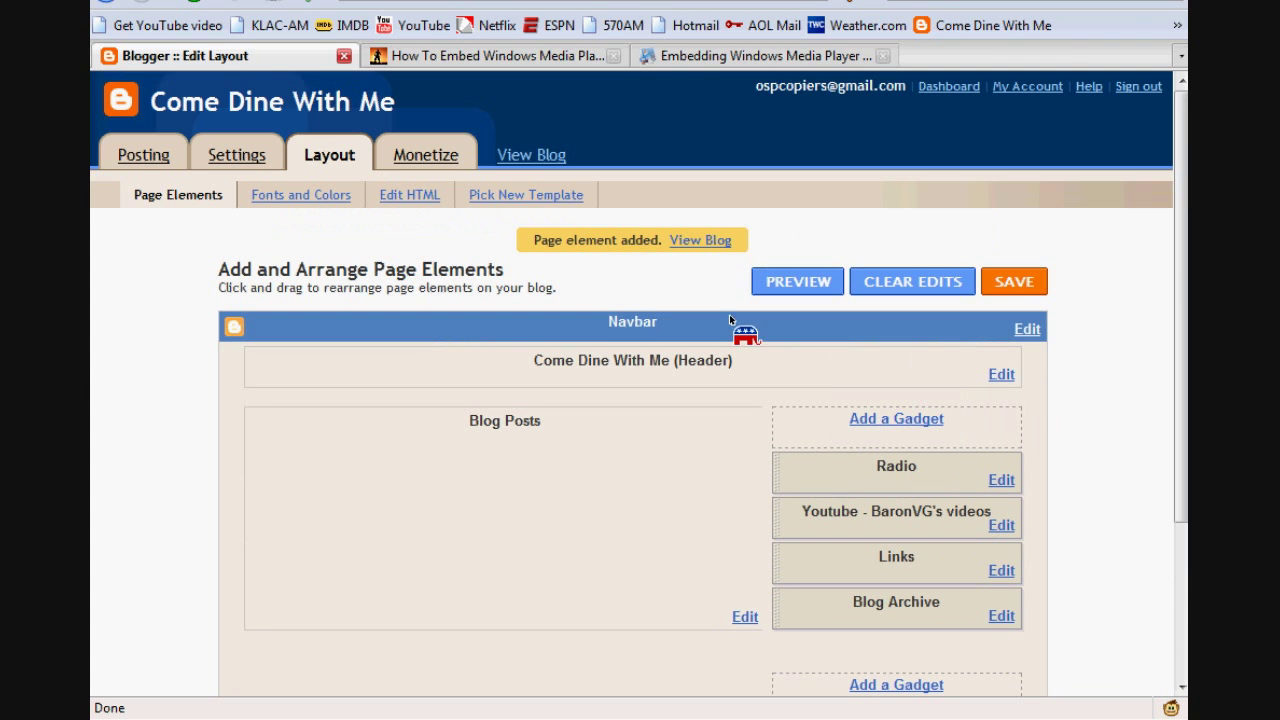
click(697, 243)
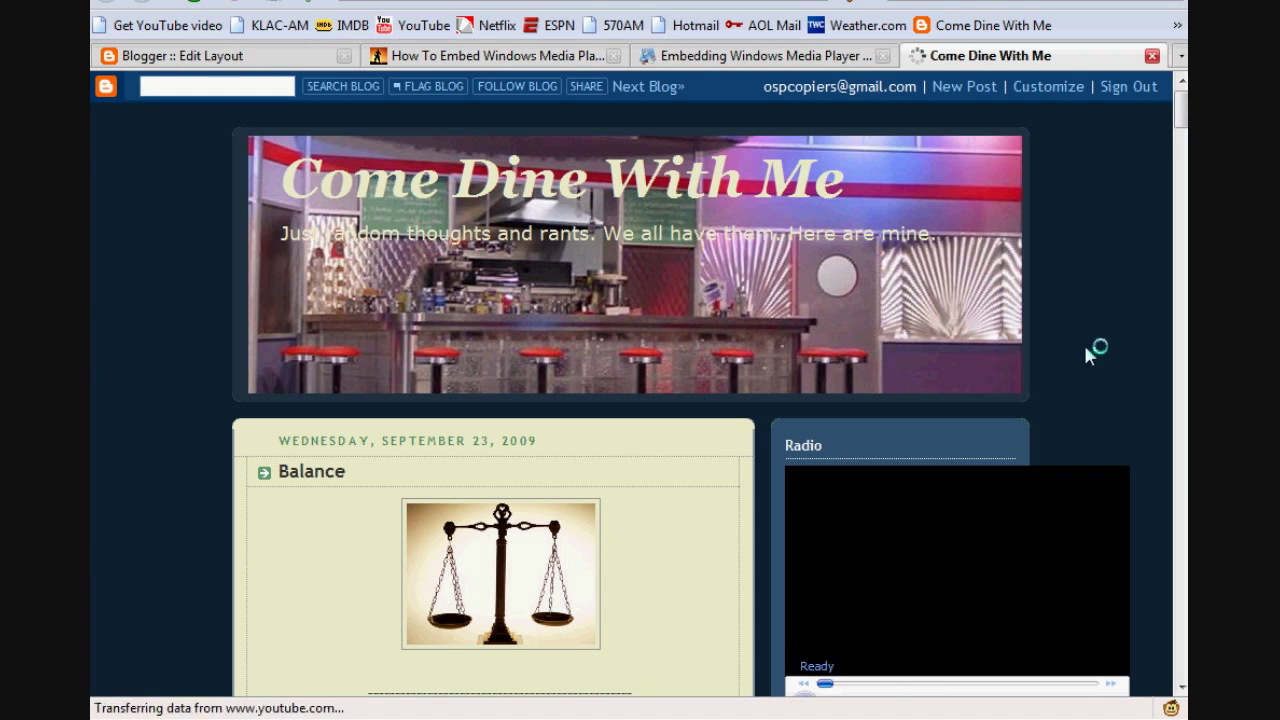
scroll(1150, 395, down, 5)
scroll(1140, 450, up, 1)
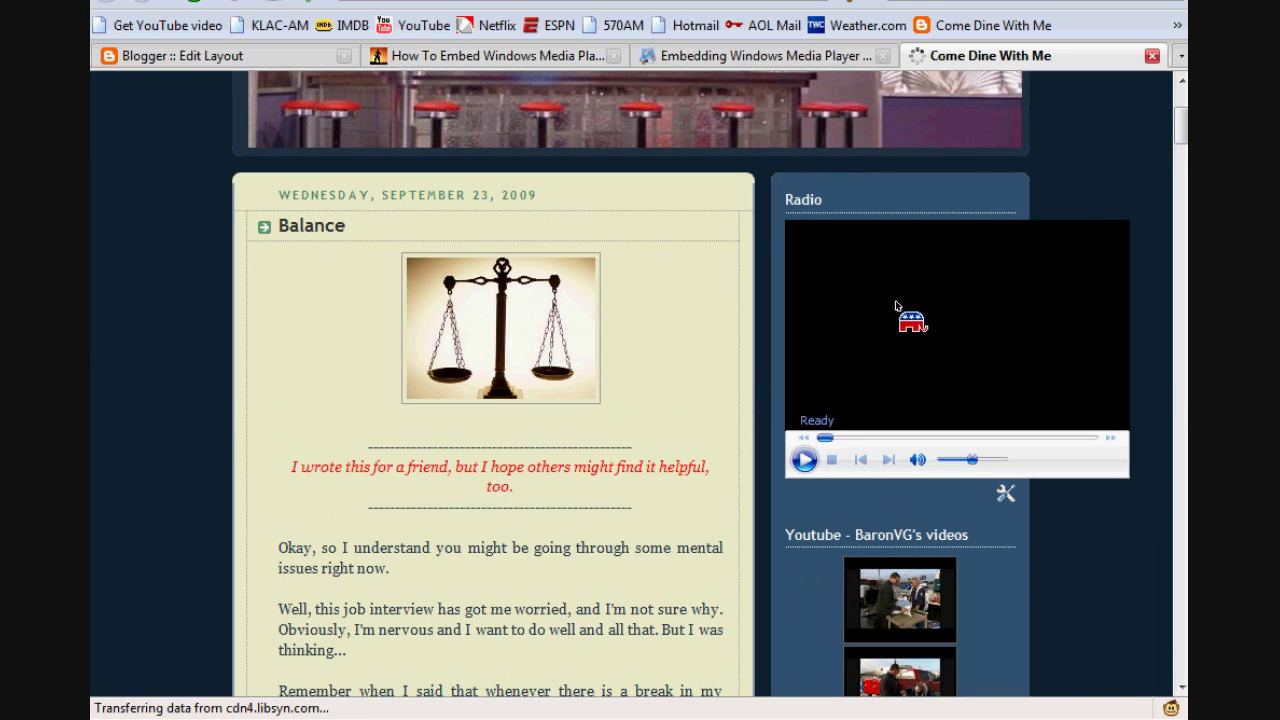
click(804, 459)
scroll(1141, 527, up, 4)
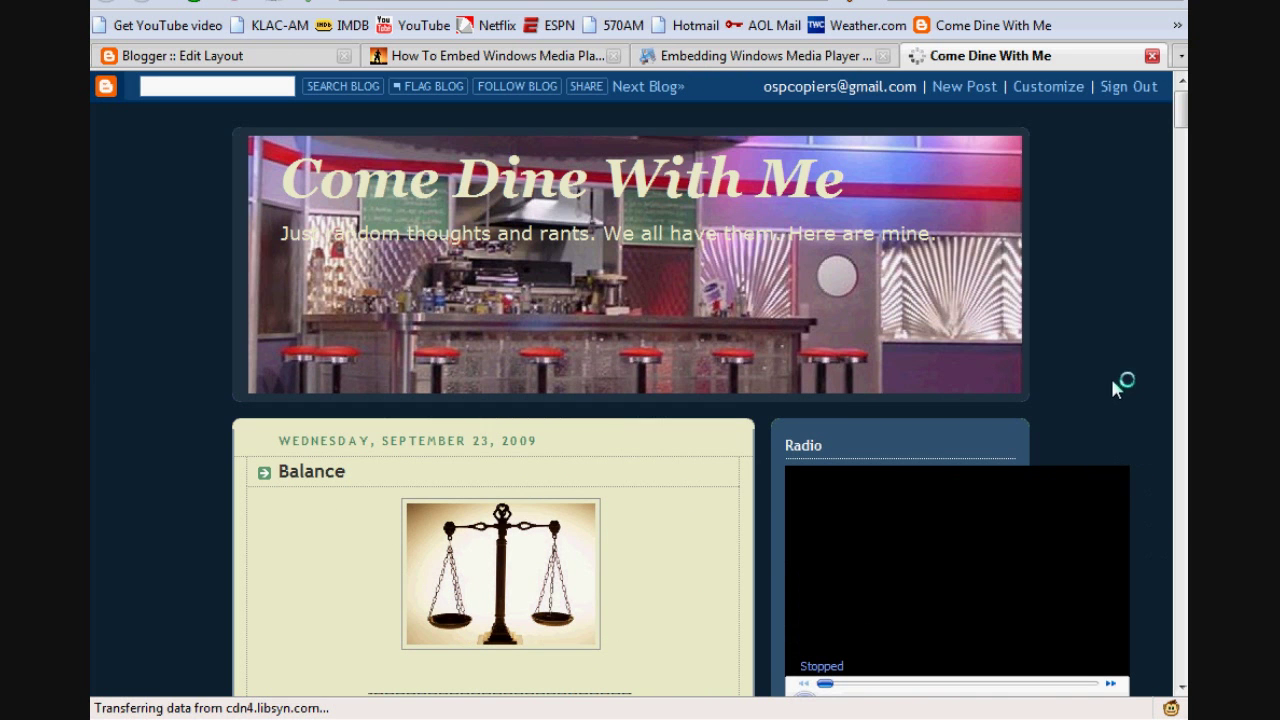
Step: Return to the blog's original layout page and open the Radio gadget for editing
click(1046, 90)
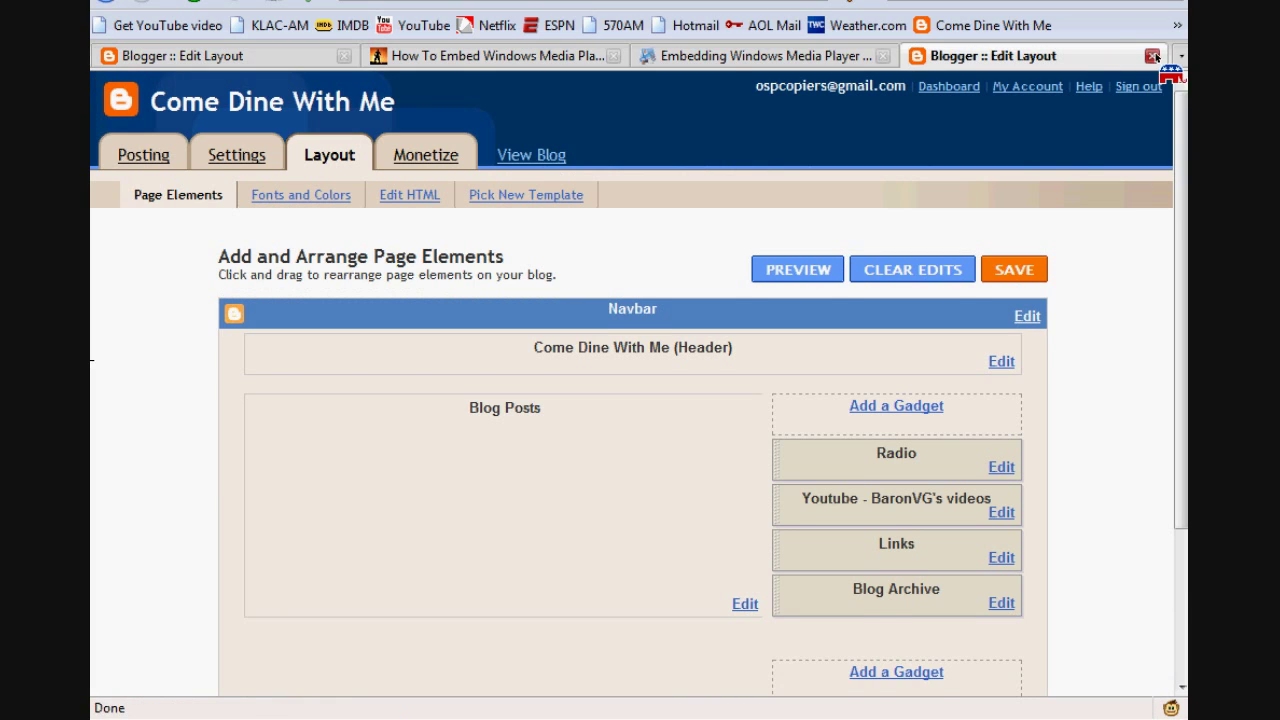
click(1153, 56)
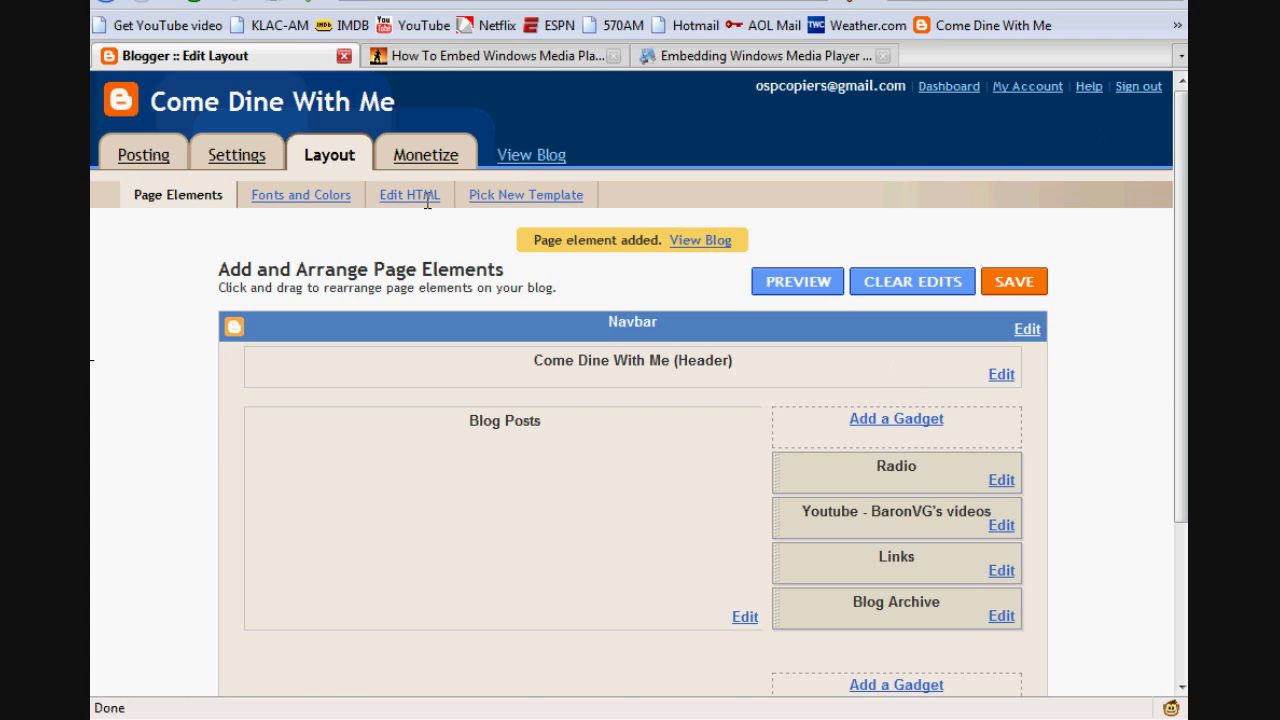
click(1001, 480)
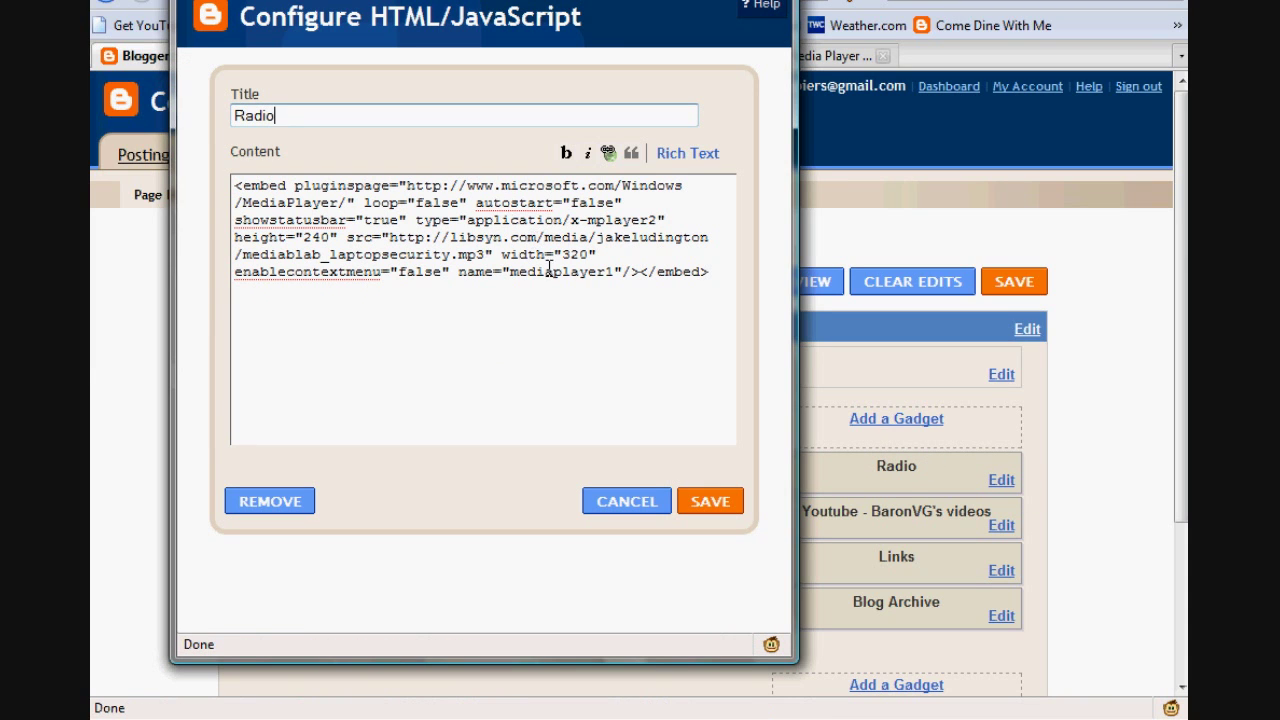
Step: Examine the name, source address, height and width attributes in the Radio gadget's embed code
mouse_move(509, 270)
mouse_down()
mouse_move(620, 271)
mouse_move(503, 275)
mouse_up()
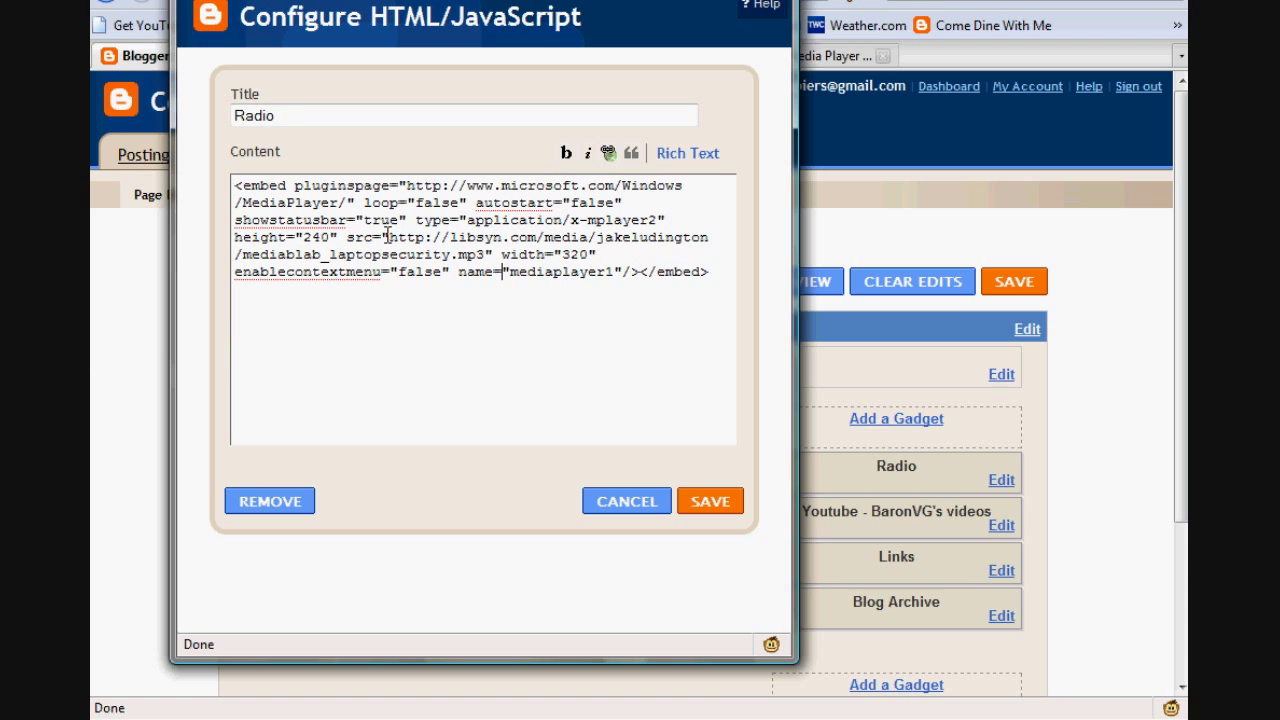
drag(386, 236, 487, 249)
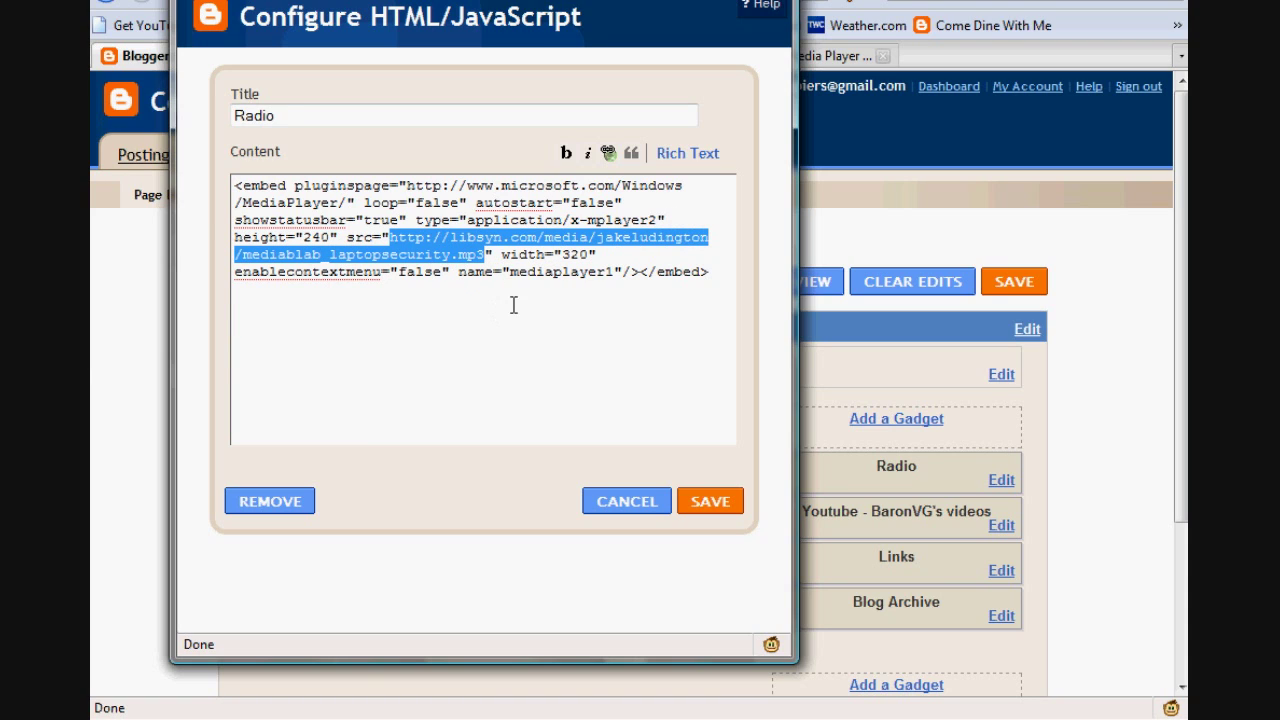
click(554, 297)
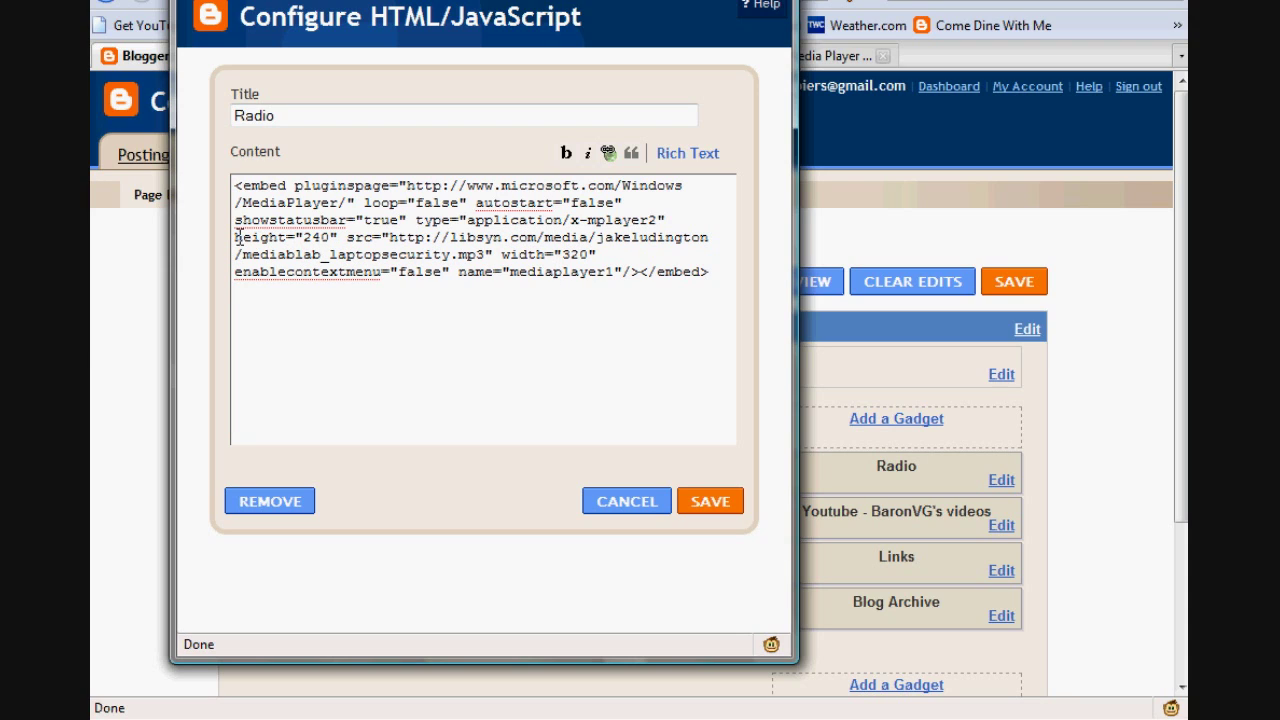
drag(235, 237, 340, 238)
drag(500, 254, 598, 254)
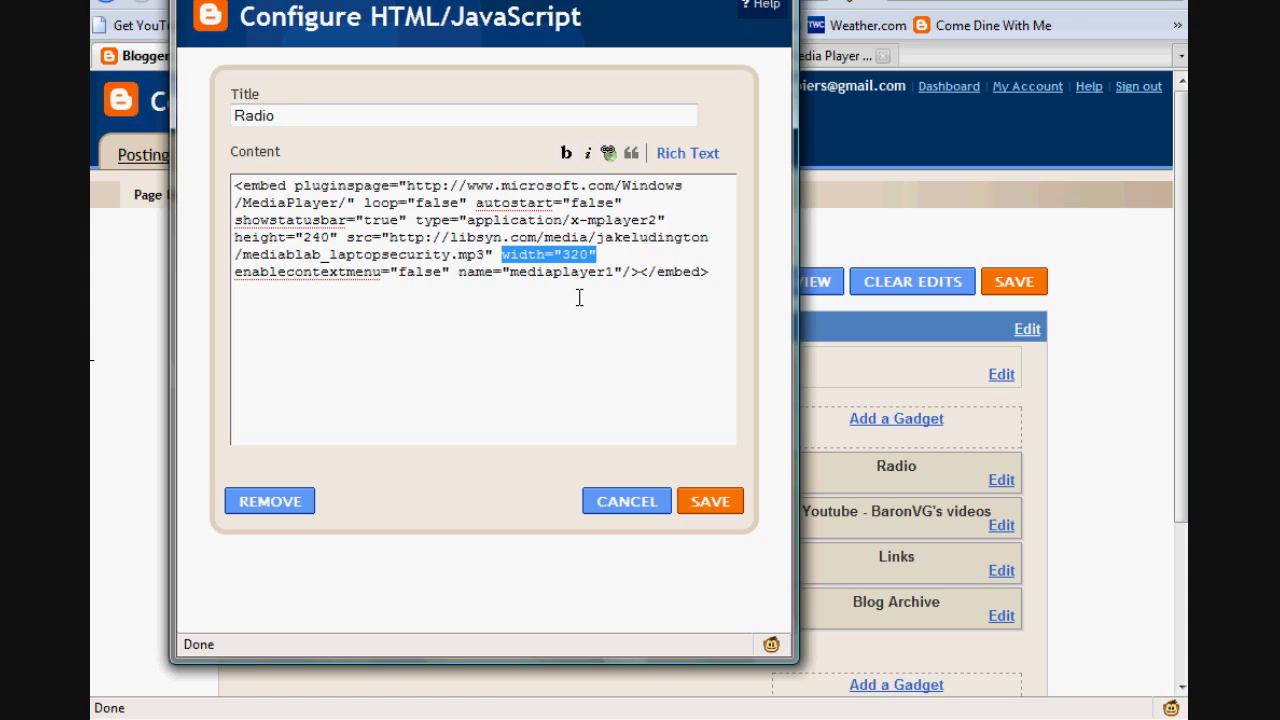
Step: Set both the height and width attributes in the Radio gadget's embed code to 215 and save the gadget
drag(303, 237, 329, 237)
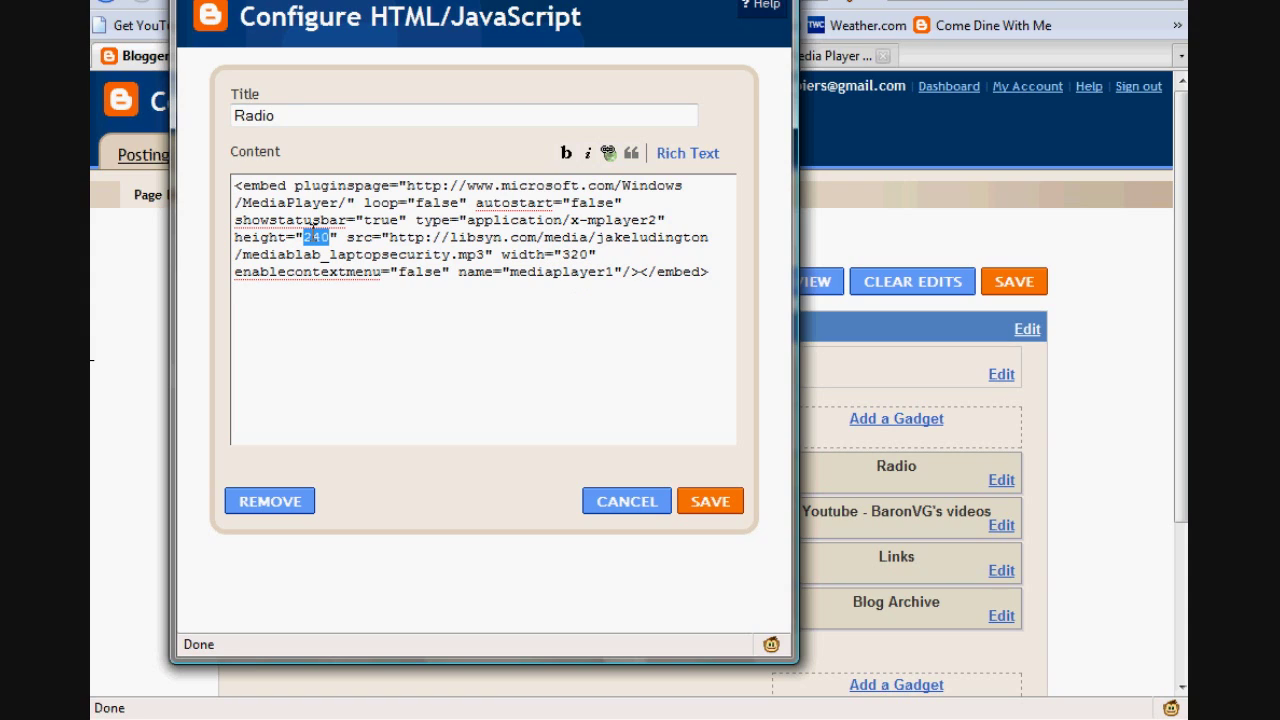
text(215)
double_click(577, 254)
text(215)
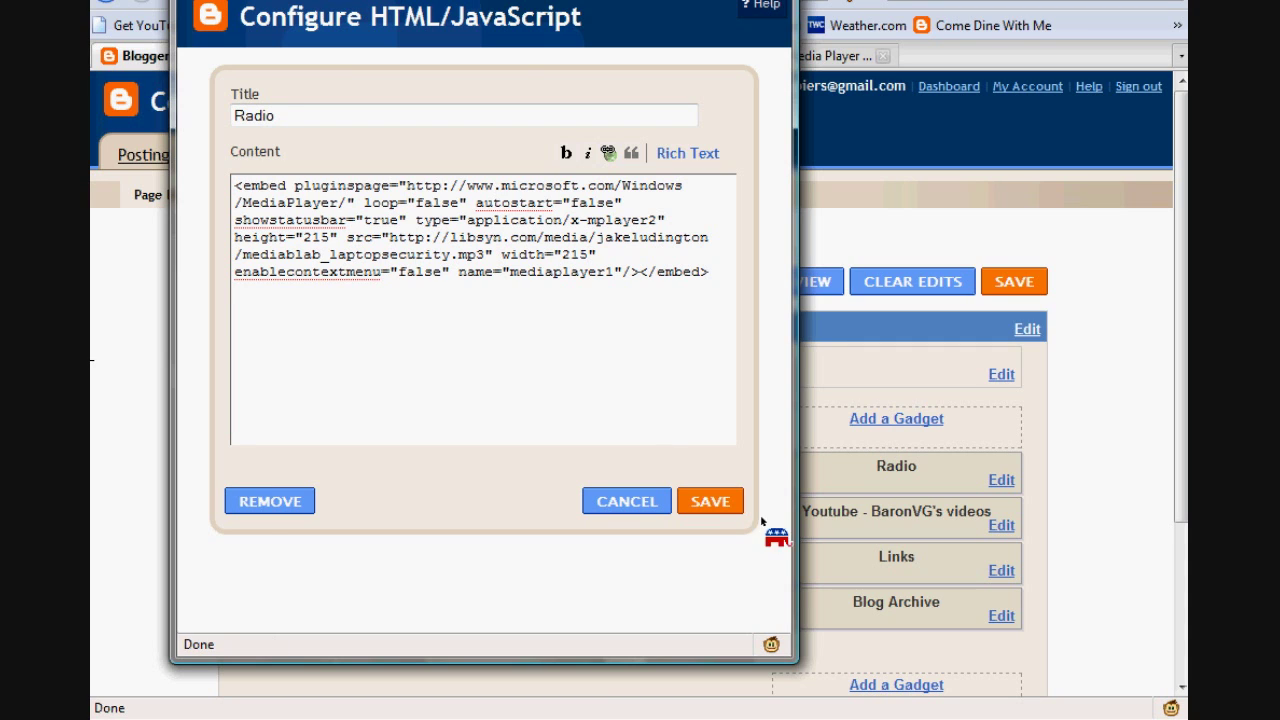
click(722, 508)
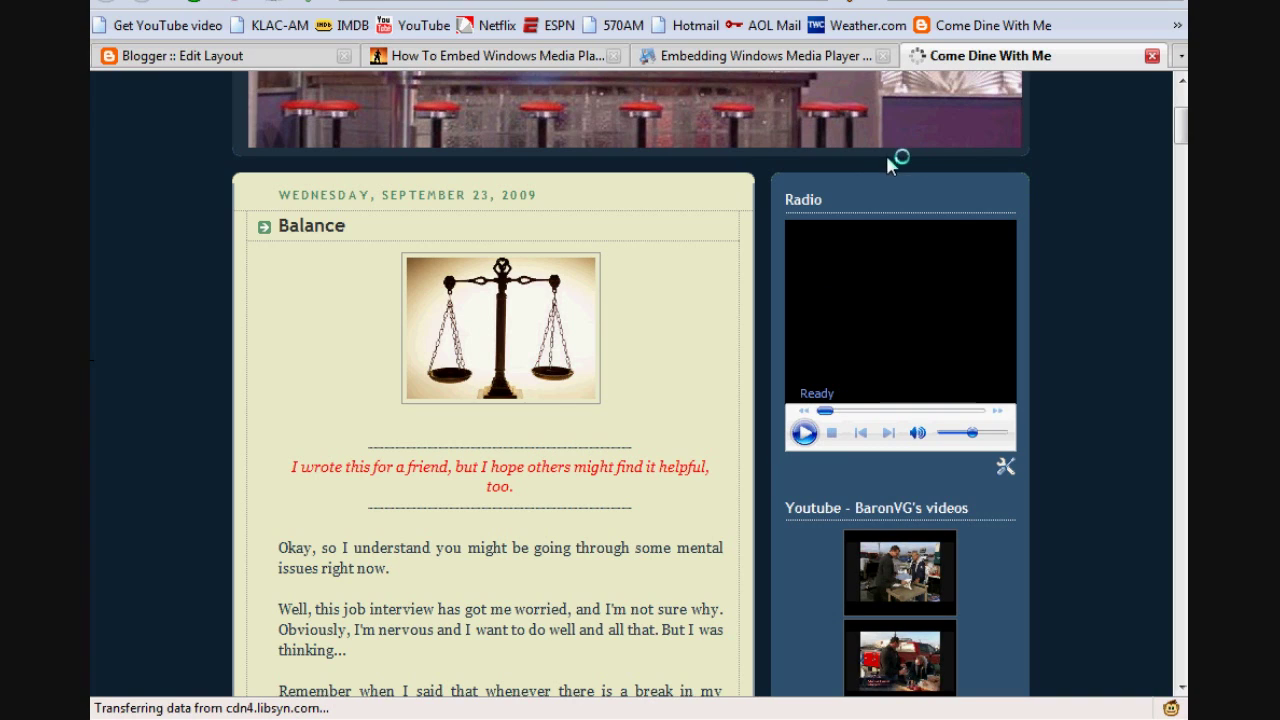
Step: Test the resized Radio player on the published blog by starting and stopping playback, and close the blog page
click(804, 432)
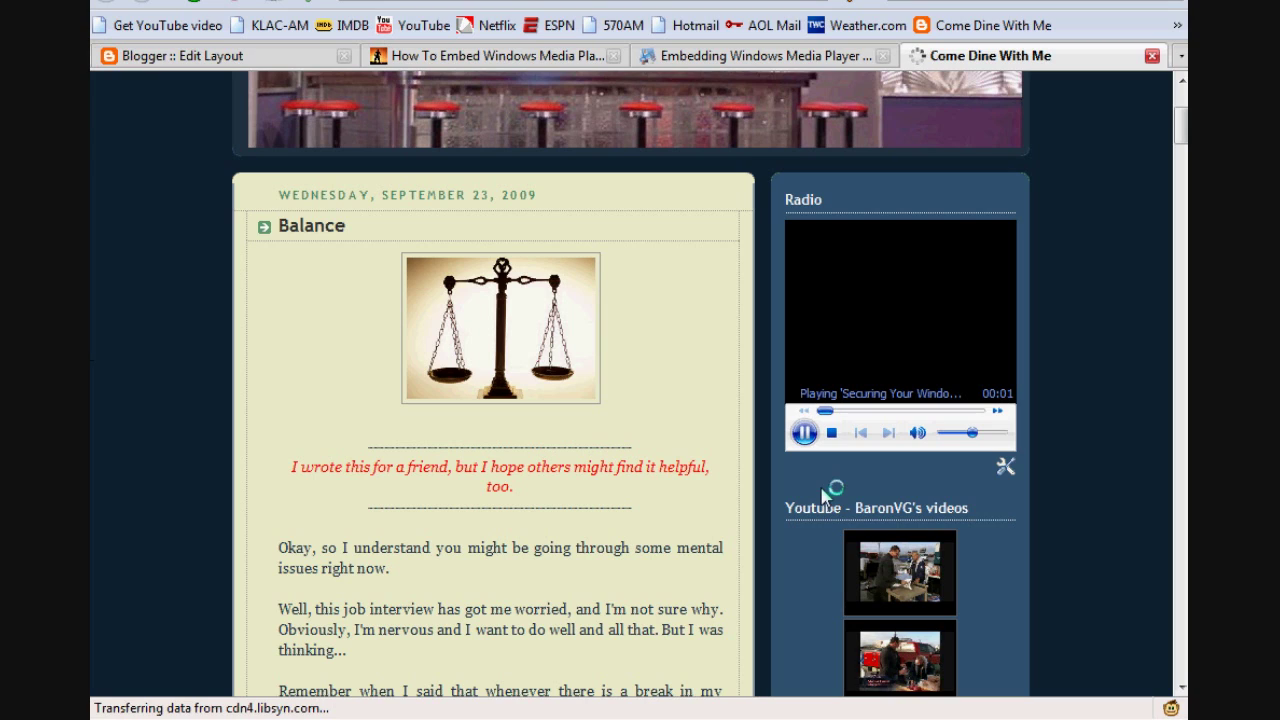
click(831, 433)
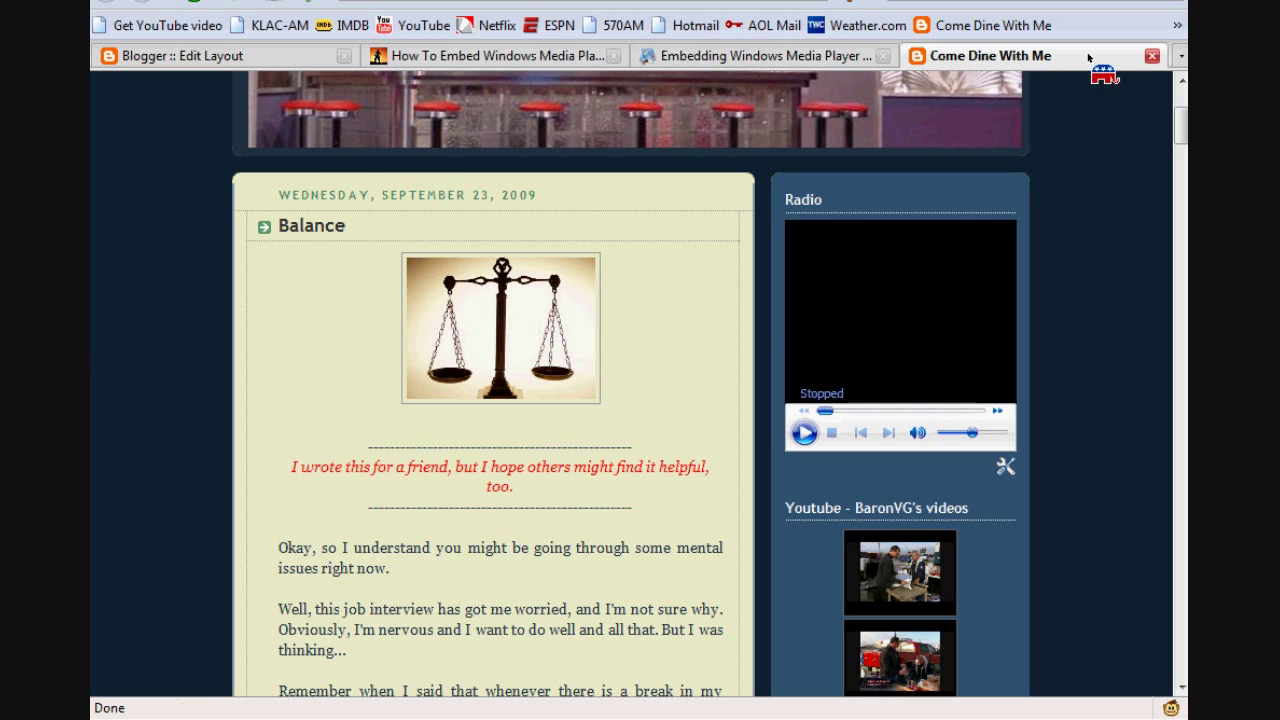
click(1152, 55)
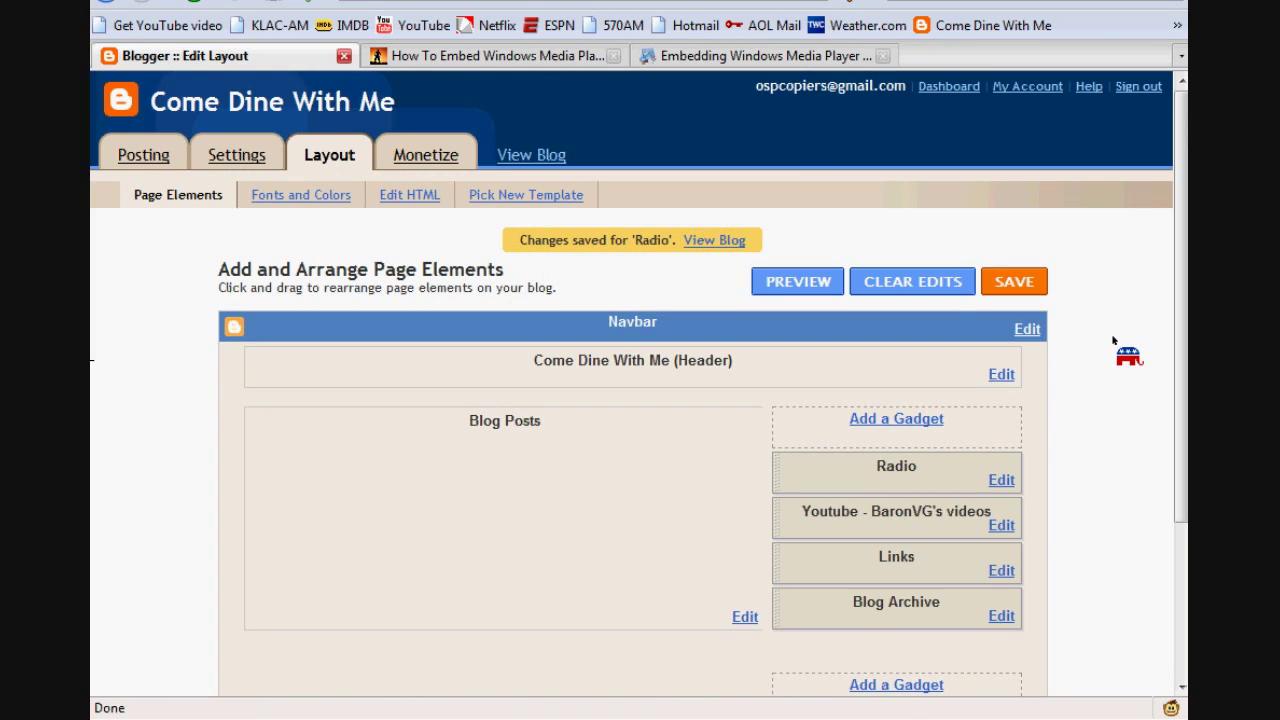
Step: Close the two reference pages about embedding Windows Media Player, leaving only the blog's layout page open
scroll(1113, 341, down, 4)
scroll(1110, 343, up, 4)
click(495, 57)
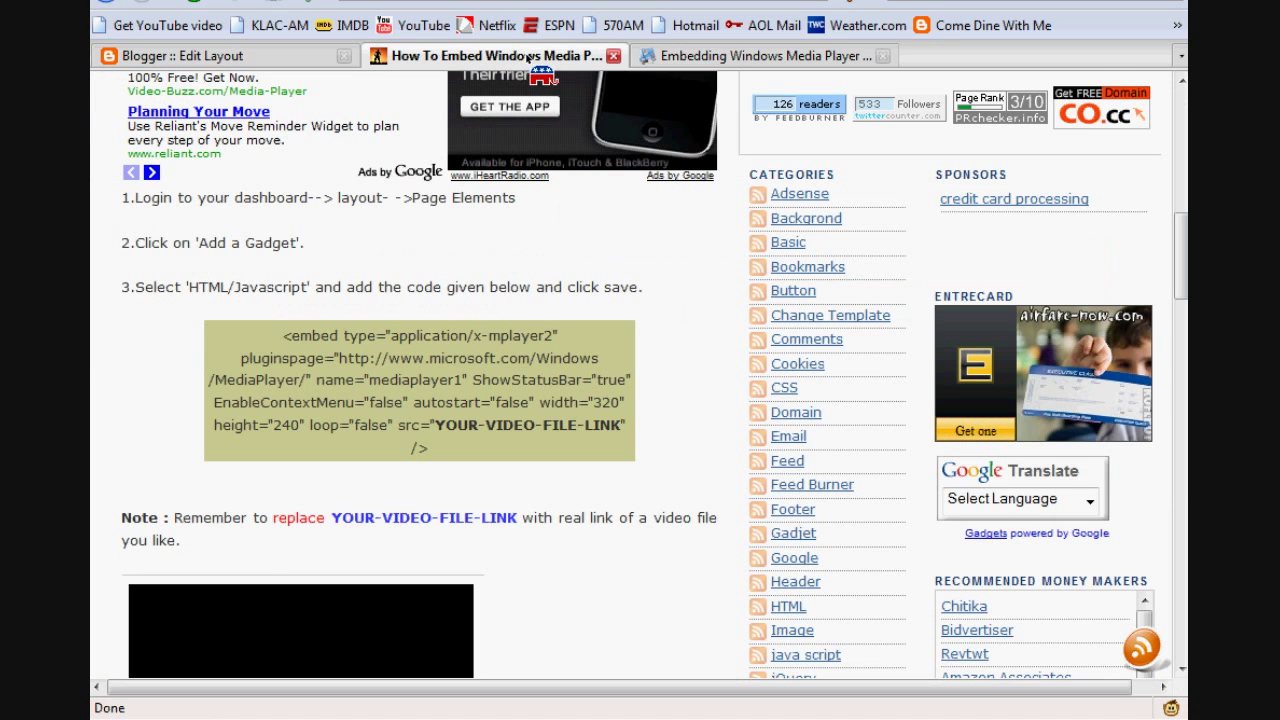
click(614, 56)
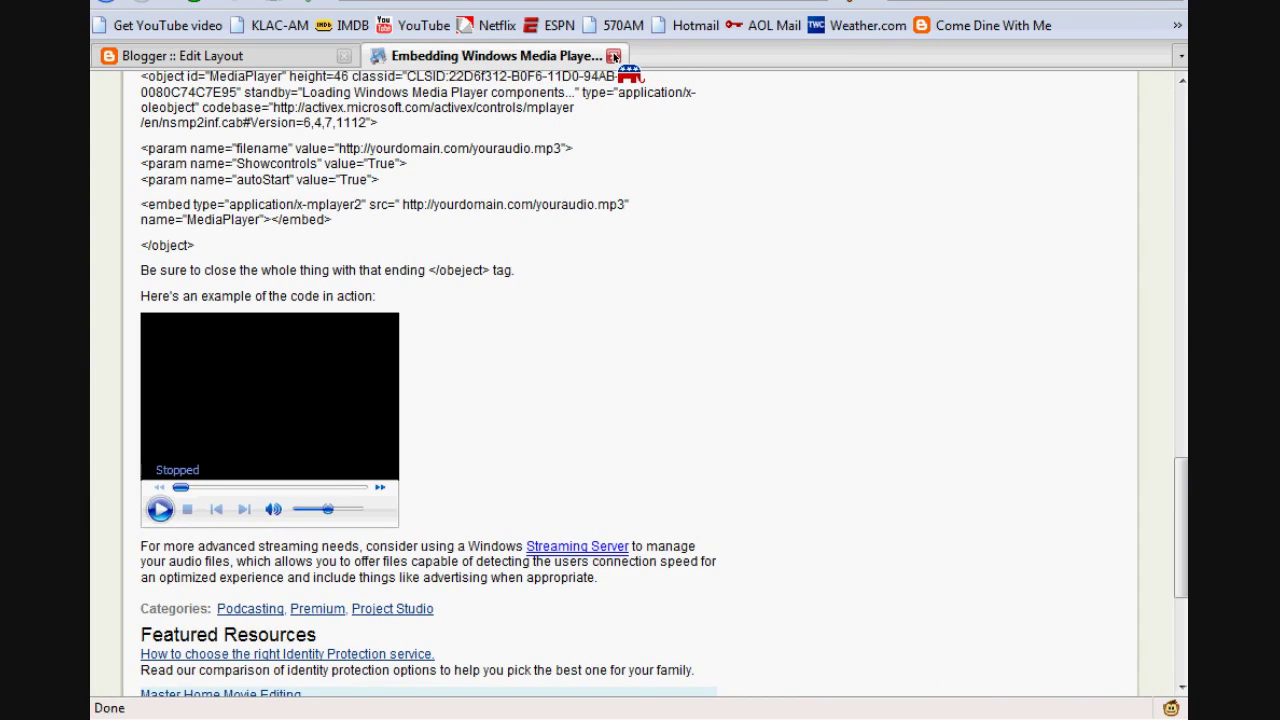
click(608, 55)
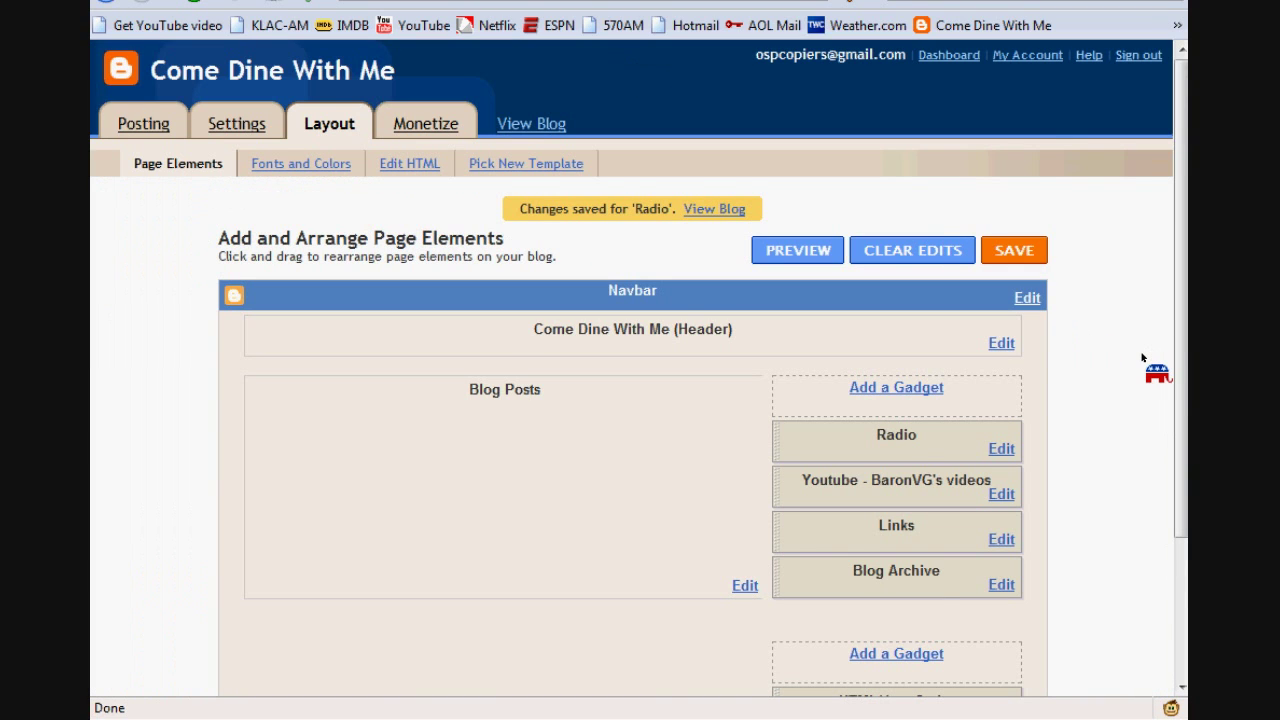
scroll(1141, 357, down, 2)
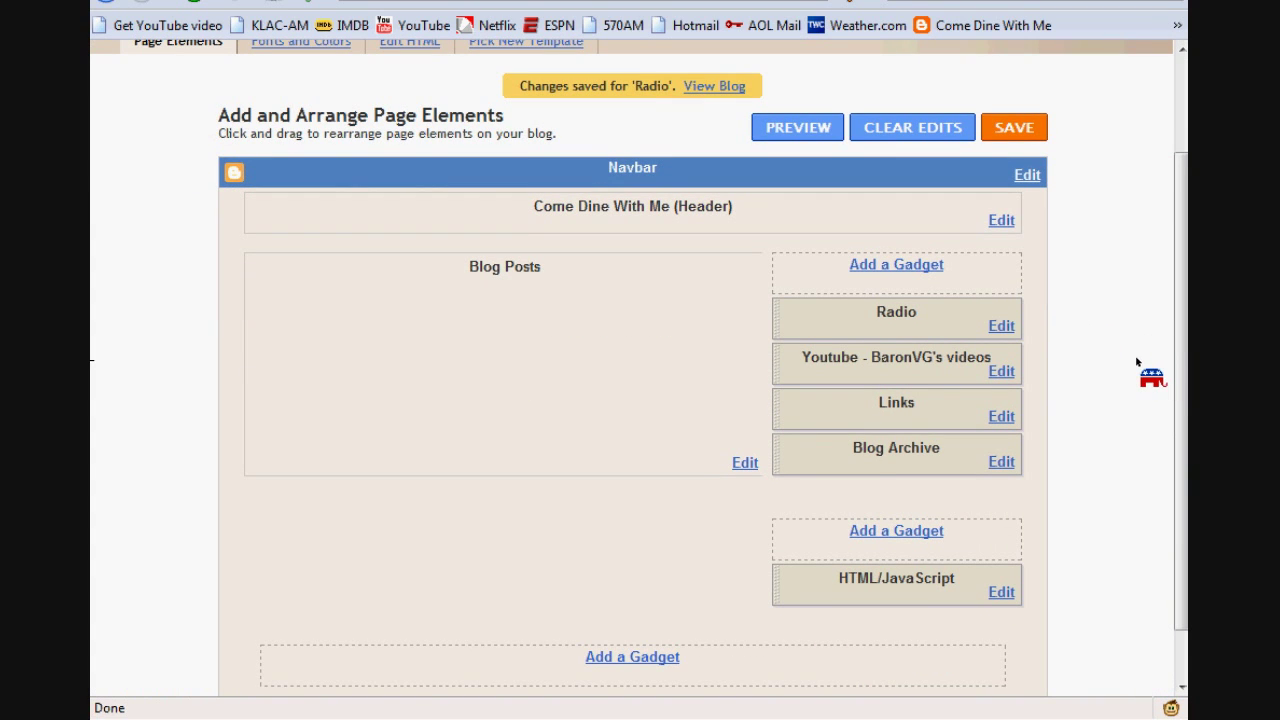
scroll(1140, 365, up, 2)
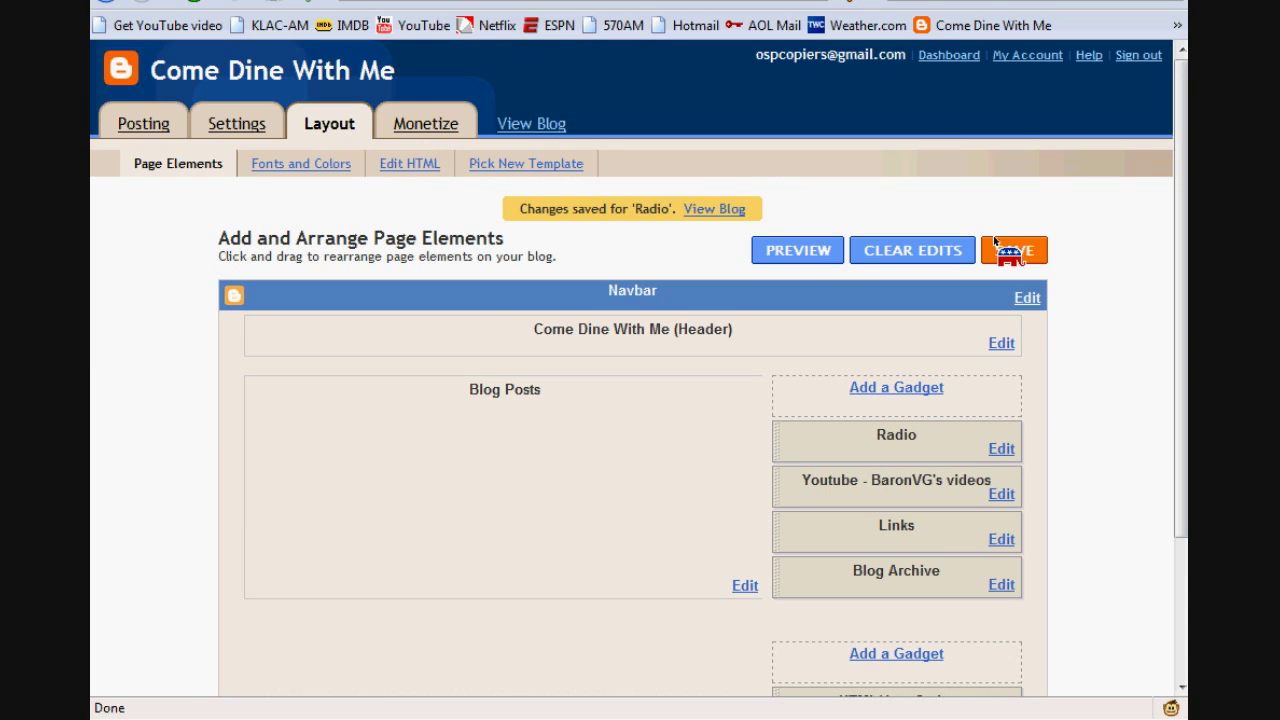